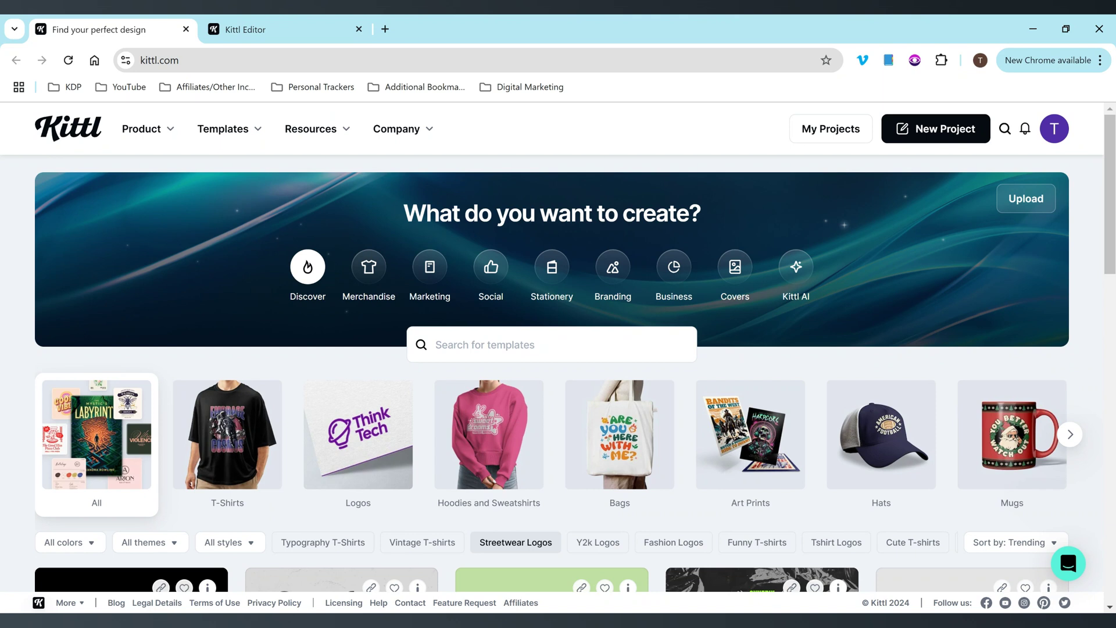
Look through the Product and Templates menus, the notifications panel and the profile menu.
mouse_move(143, 154)
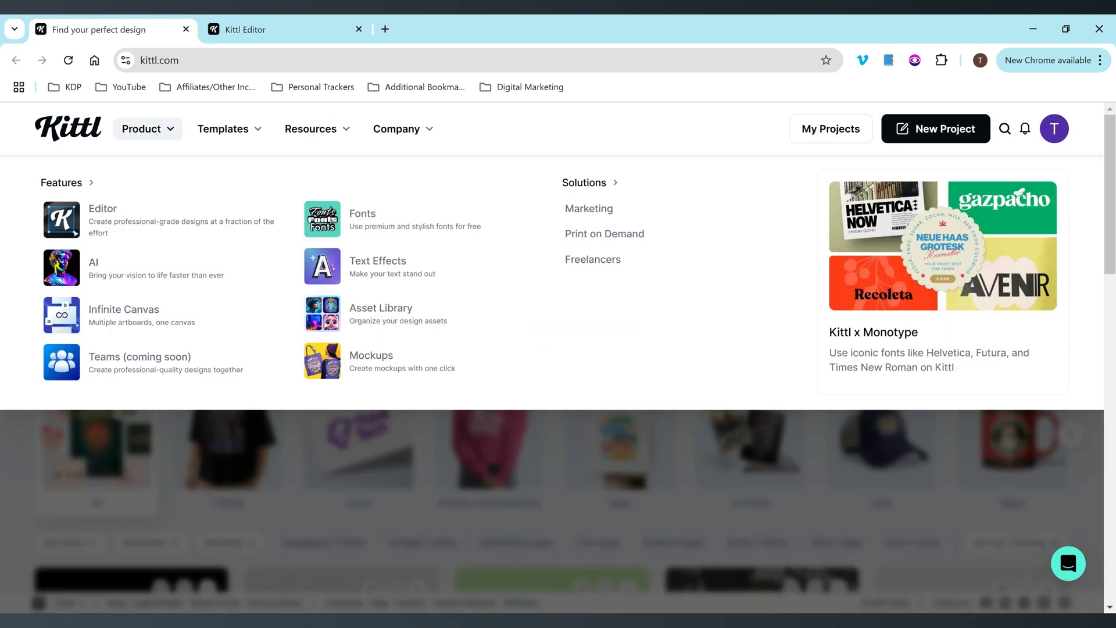
mouse_move(232, 141)
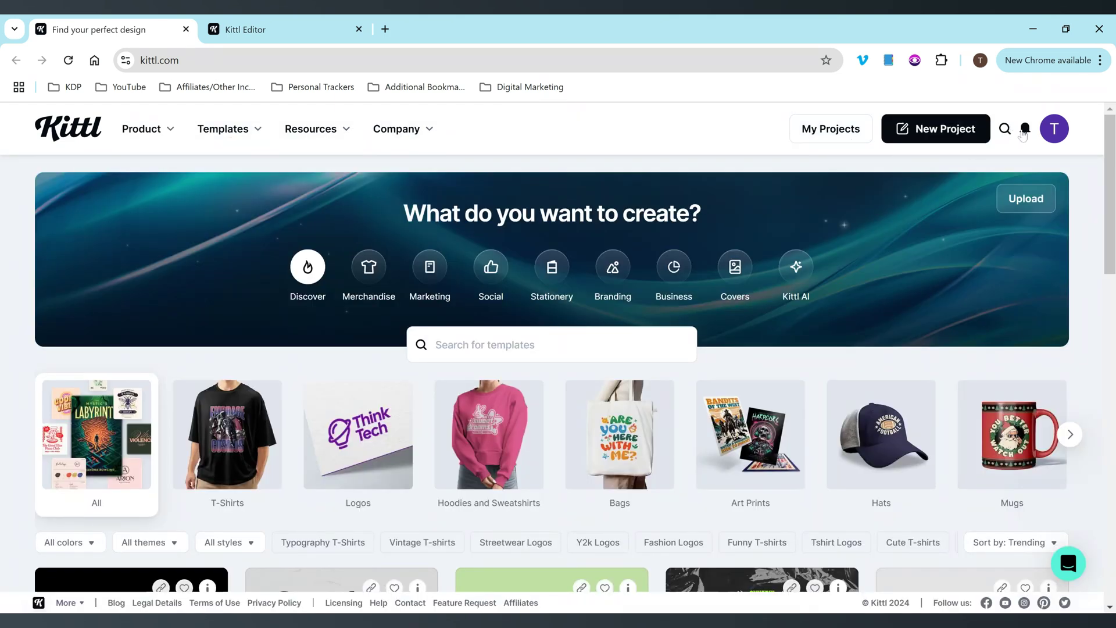
click(1024, 129)
click(1054, 129)
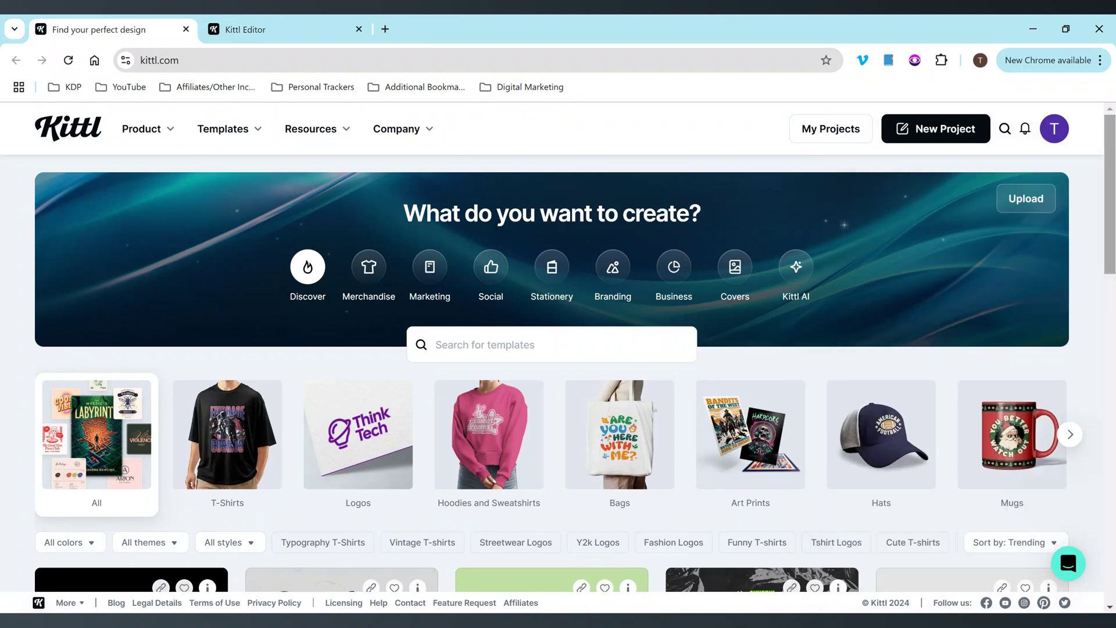
Scroll the home page and open the Covers template category.
scroll(106, 412, down, 1)
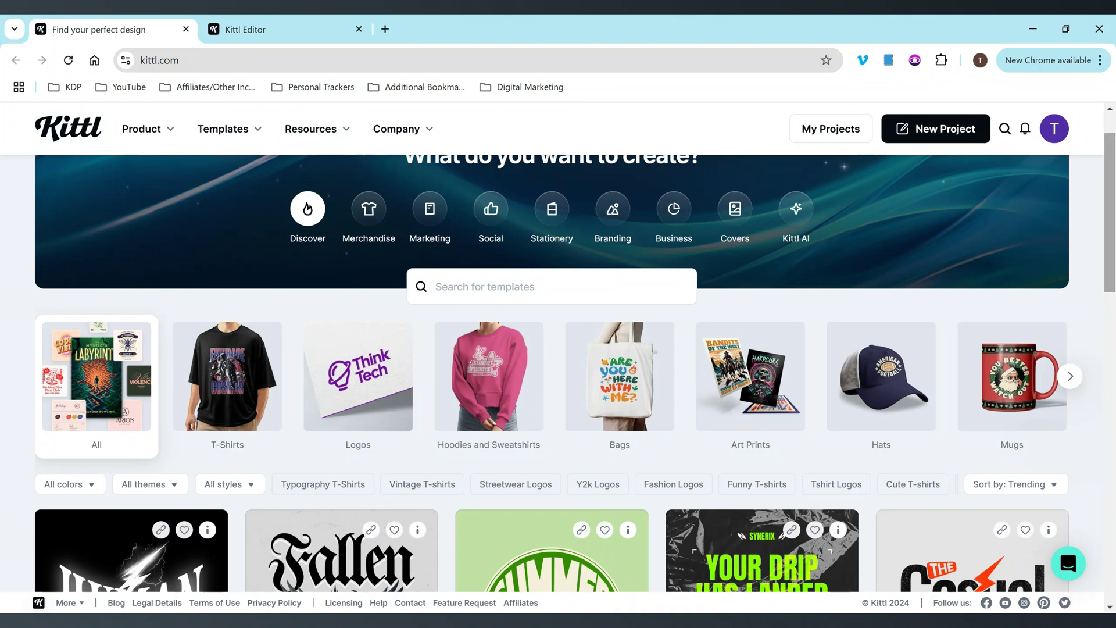
drag(1113, 257, 1112, 404)
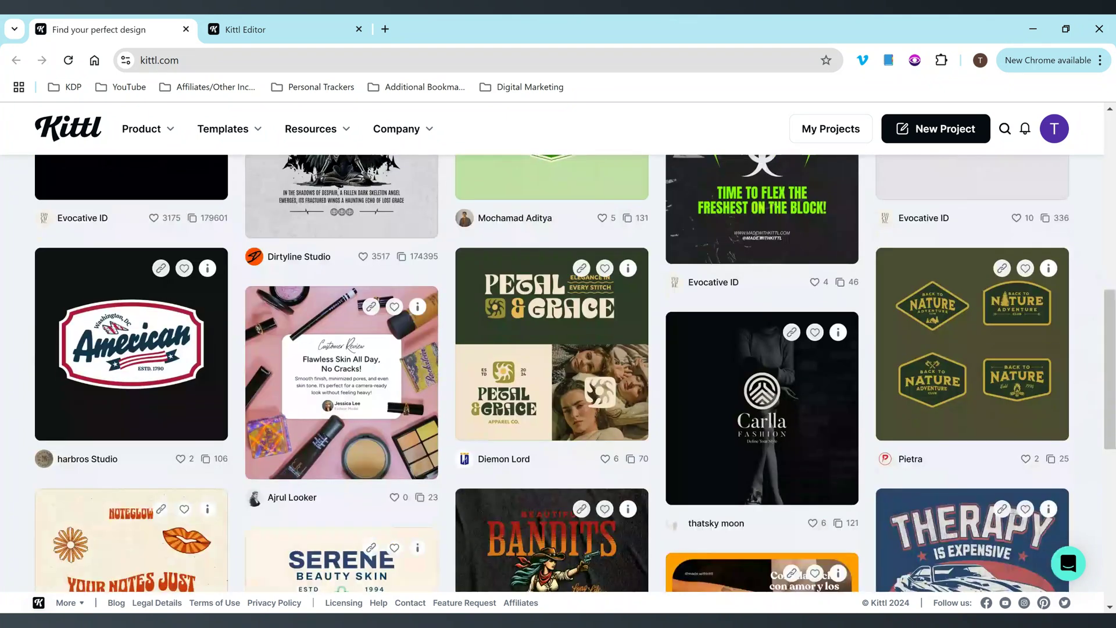
scroll(708, 337, up, 15)
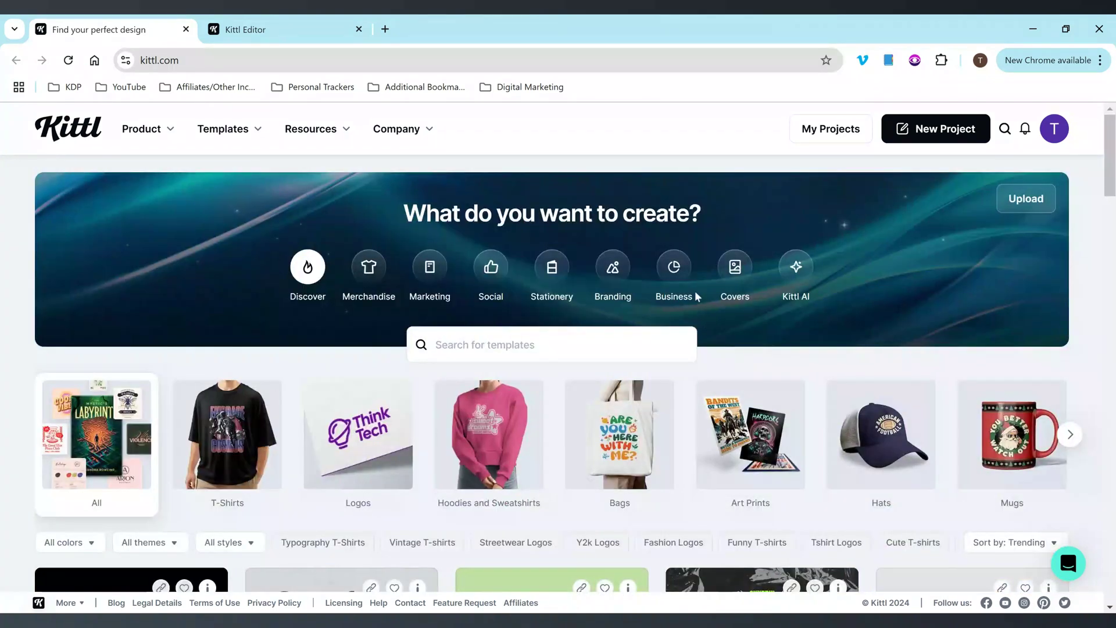
click(736, 288)
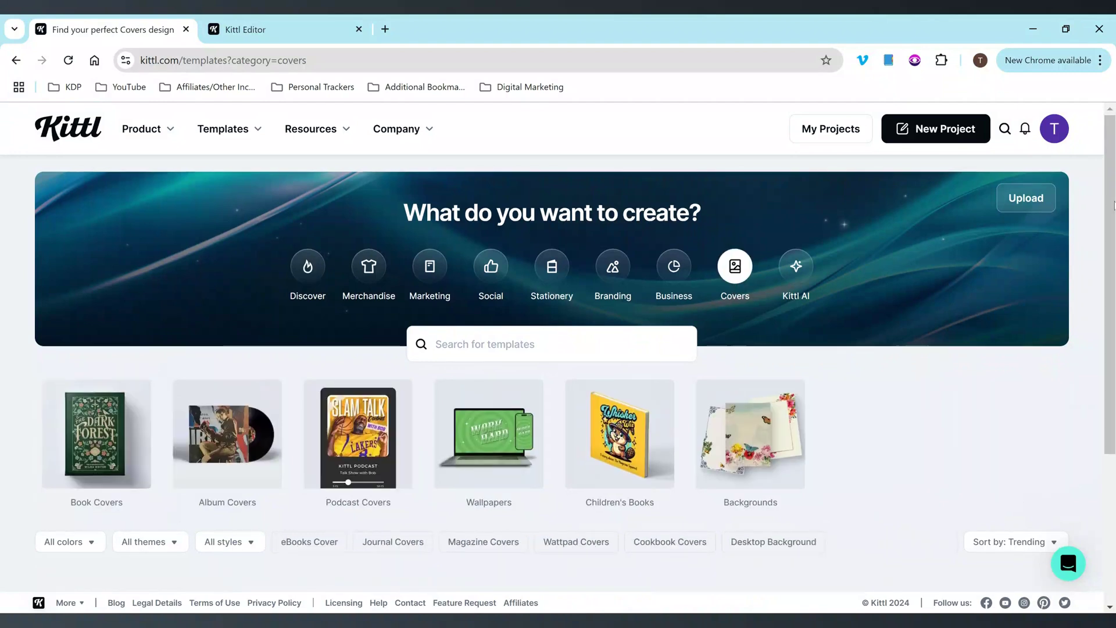
scroll(442, 377, down, 1)
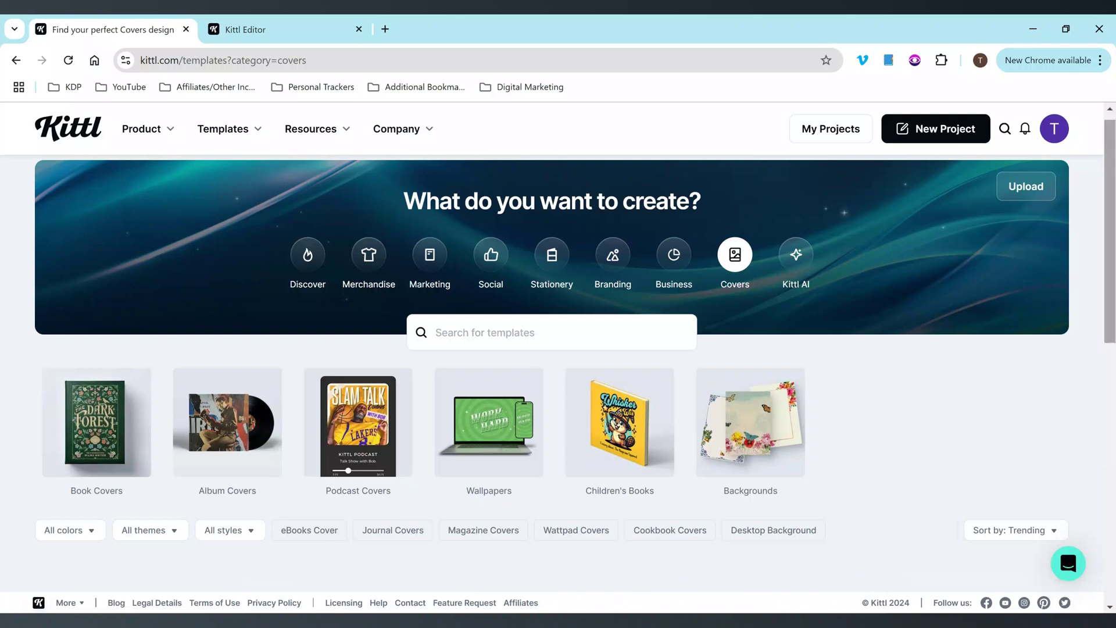
drag(1112, 139, 1114, 191)
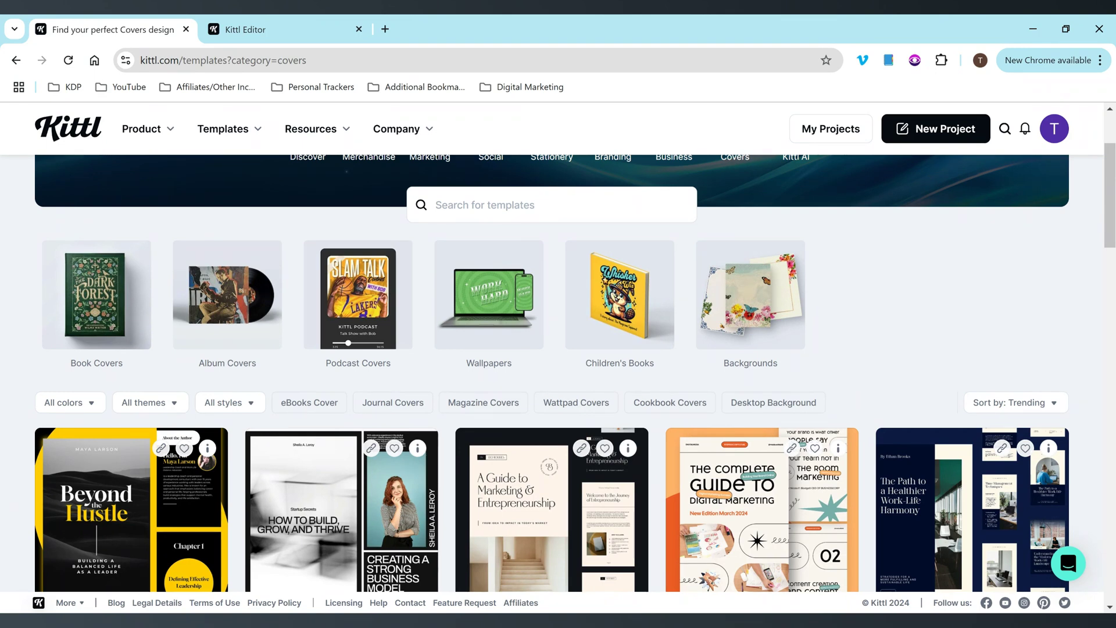
scroll(553, 348, up, 2)
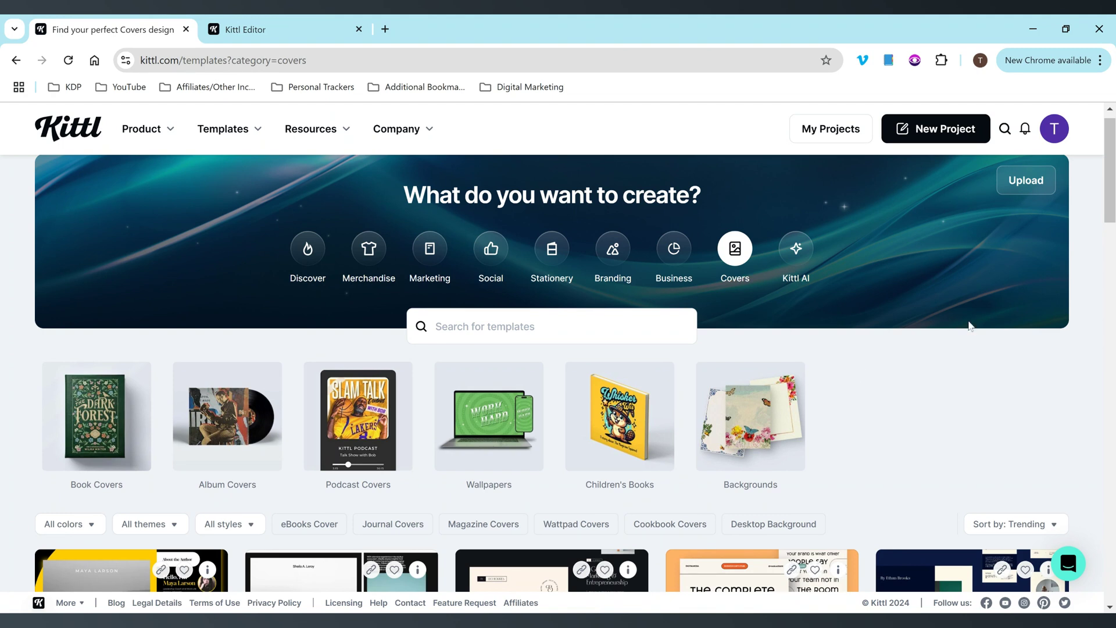
scroll(970, 326, down, 2)
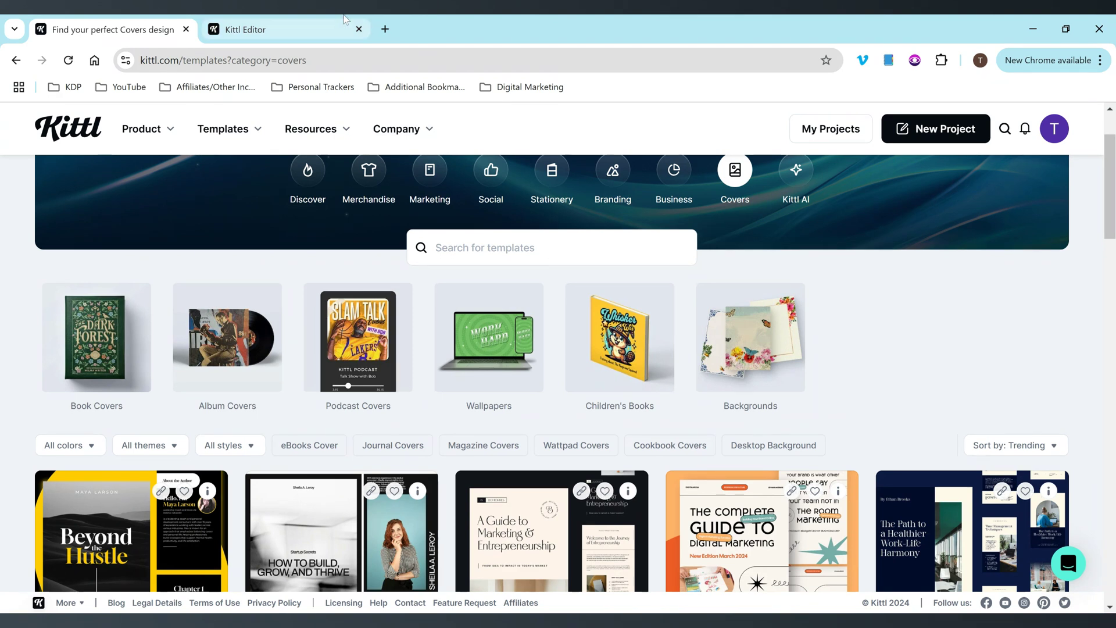
click(302, 21)
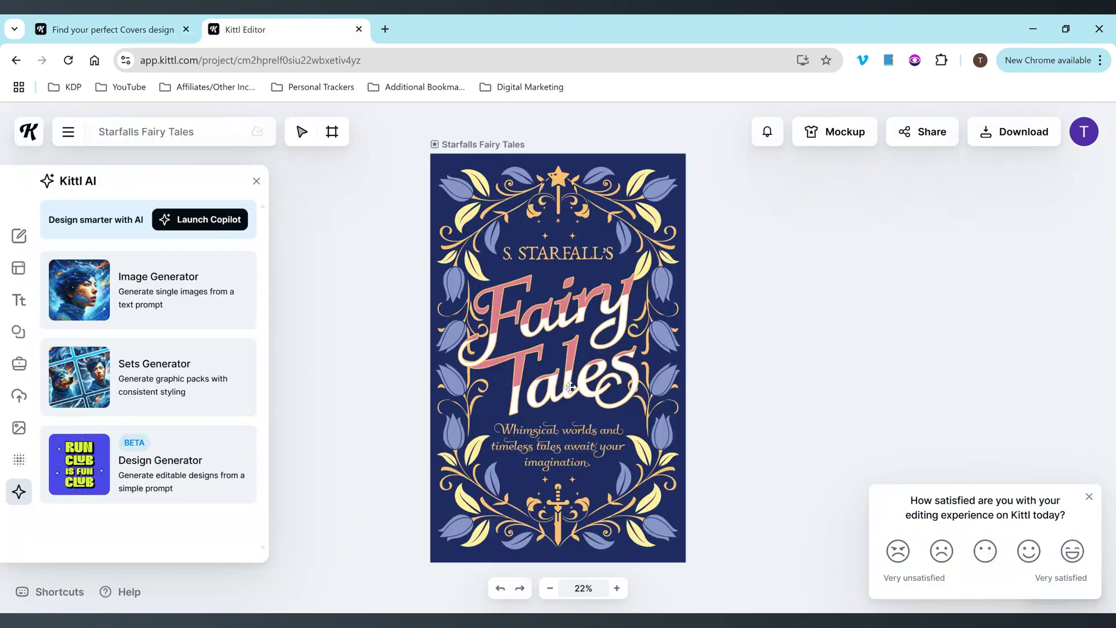
click(133, 19)
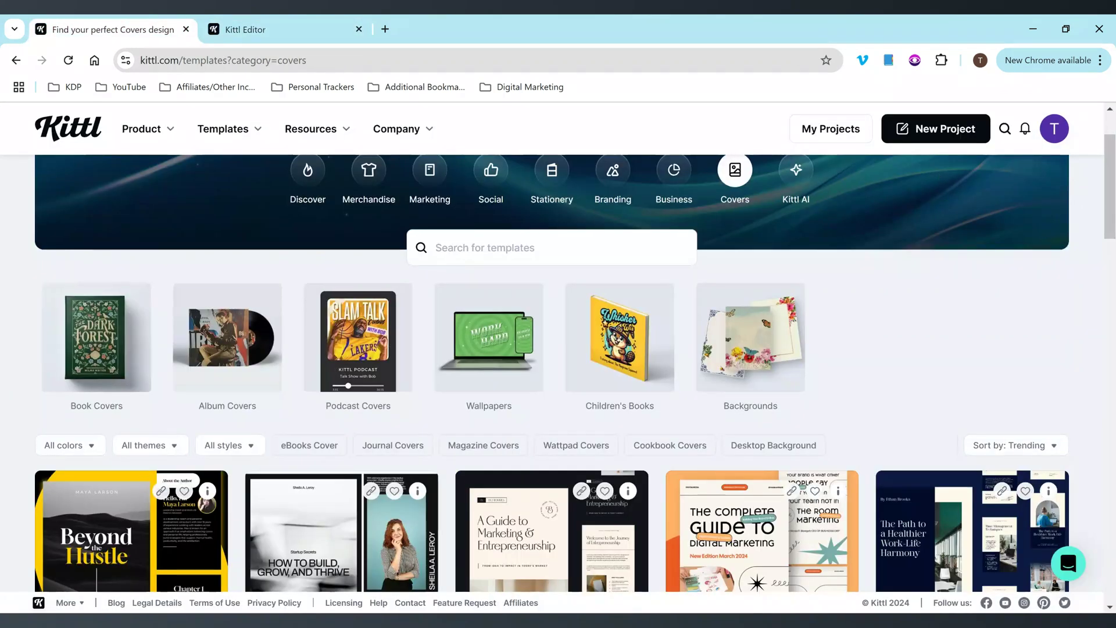
scroll(553, 372, down, 5)
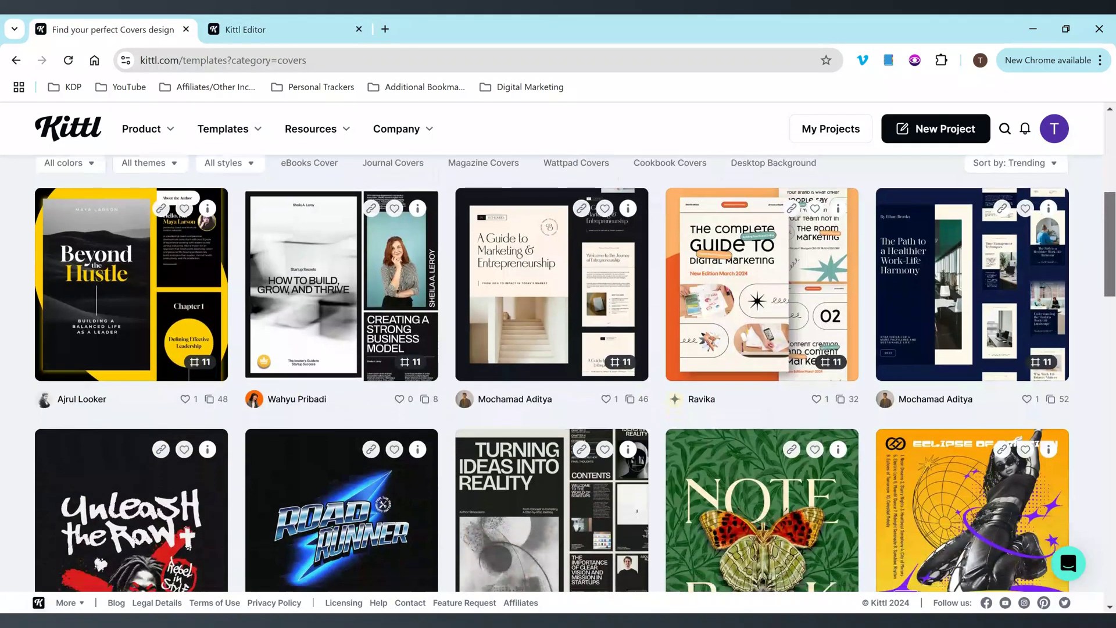
scroll(558, 372, down, 7)
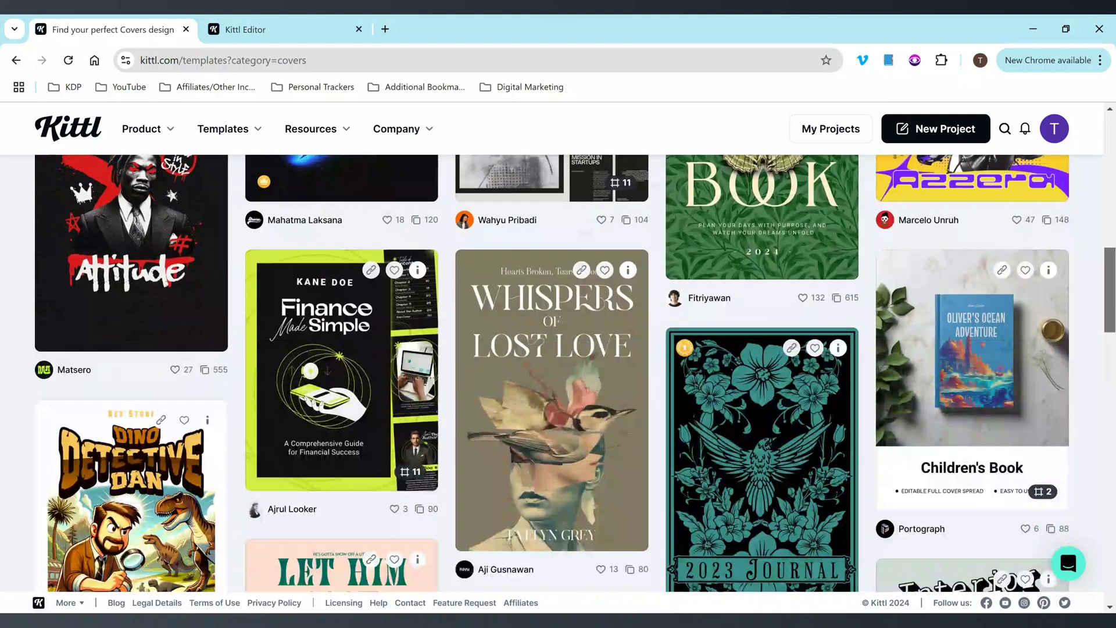
scroll(1109, 341, down, 4)
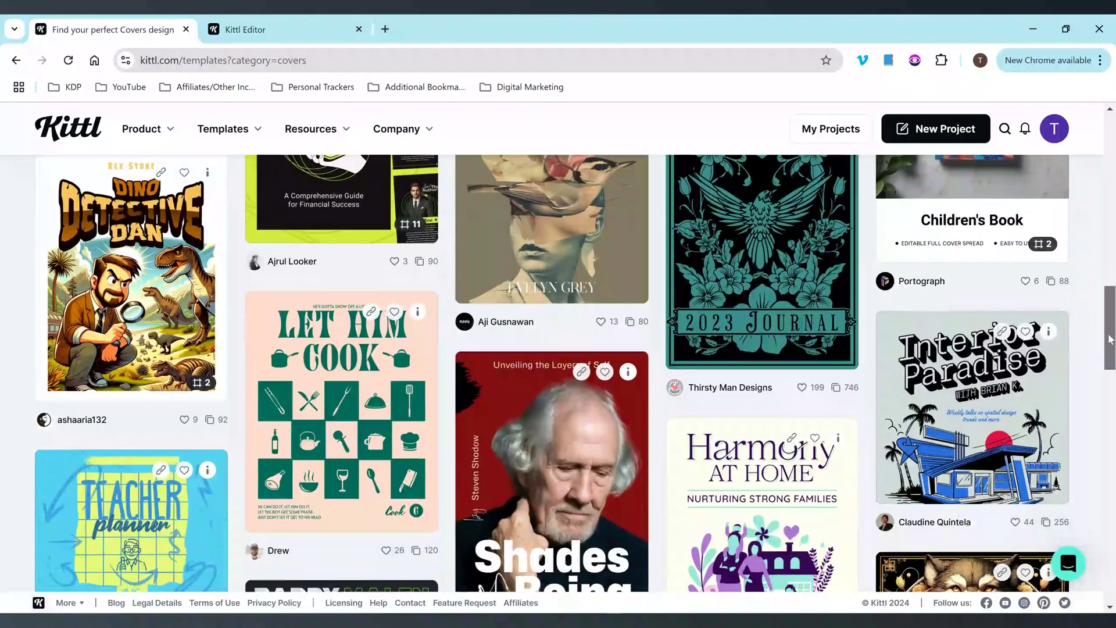
scroll(1110, 349, down, 5)
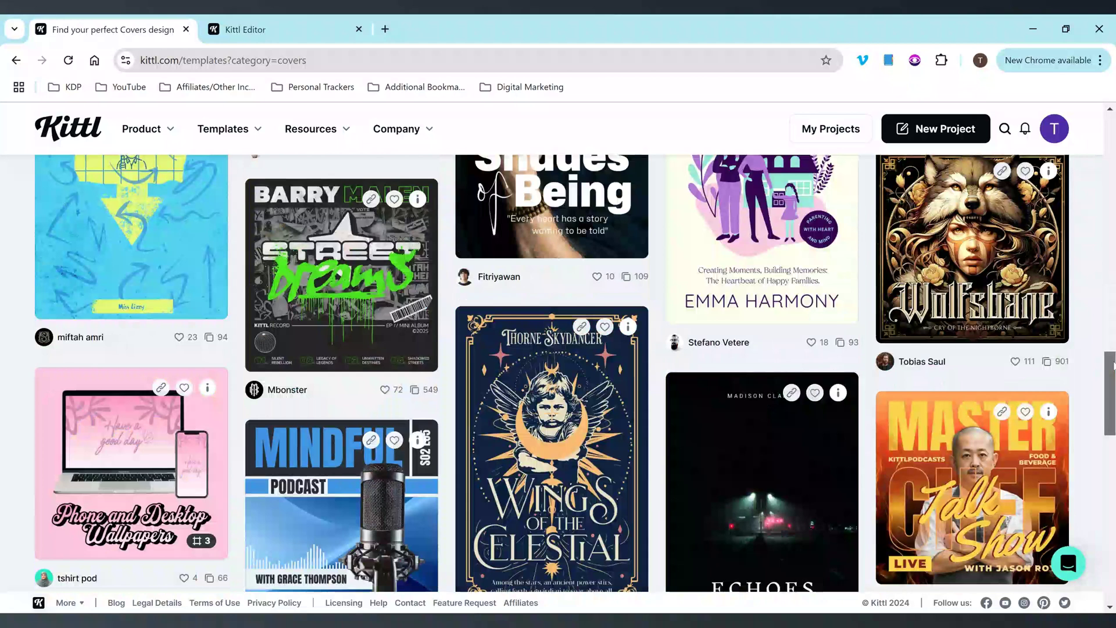
scroll(1113, 365, down, 8)
scroll(1113, 507, down, 8)
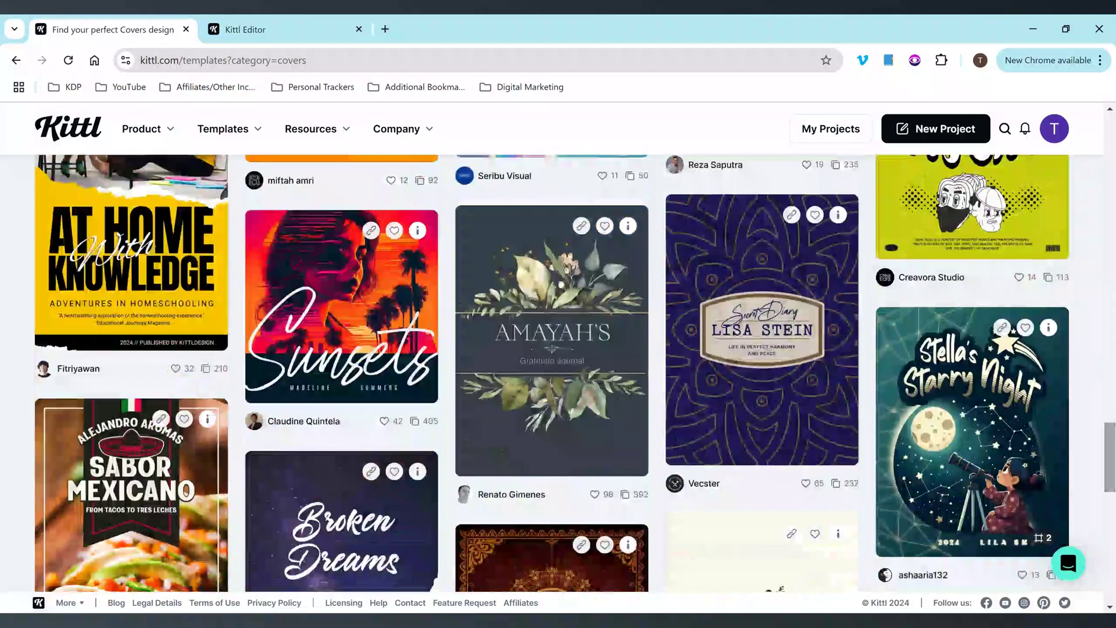
scroll(1113, 508, down, 1)
scroll(1113, 508, down, 10)
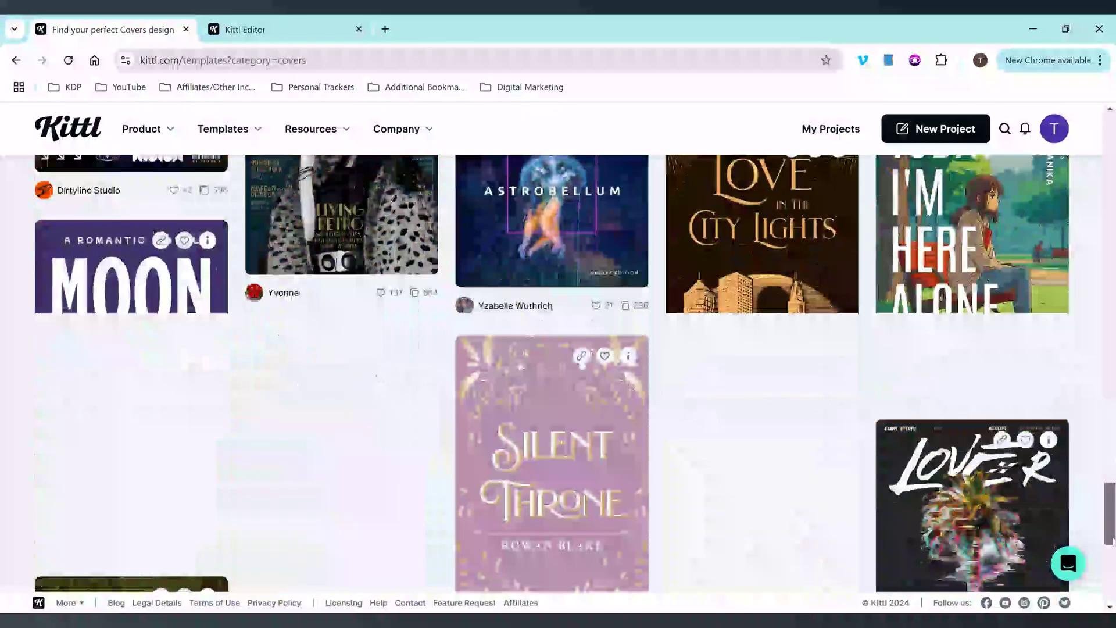
scroll(1111, 510, down, 8)
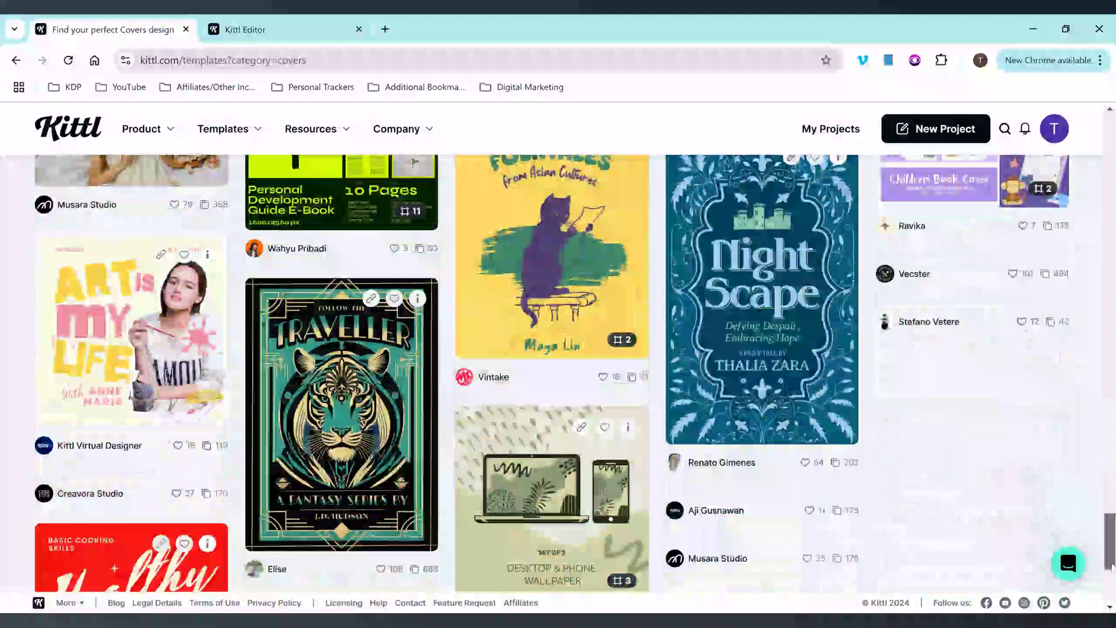
scroll(1113, 501, down, 1)
scroll(1112, 501, down, 8)
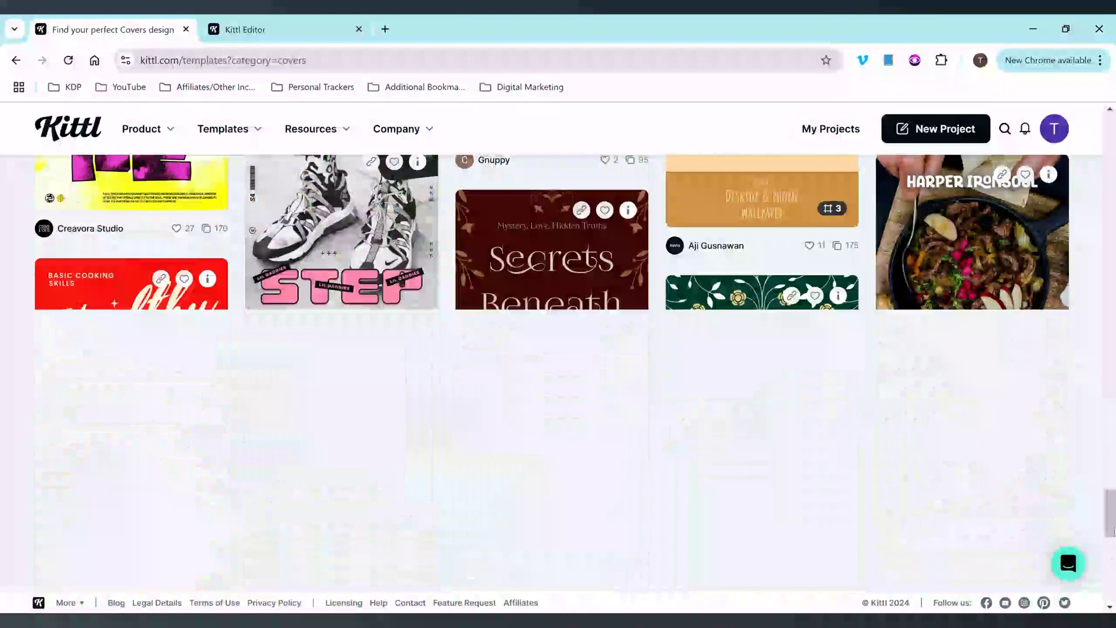
scroll(1112, 494, down, 2)
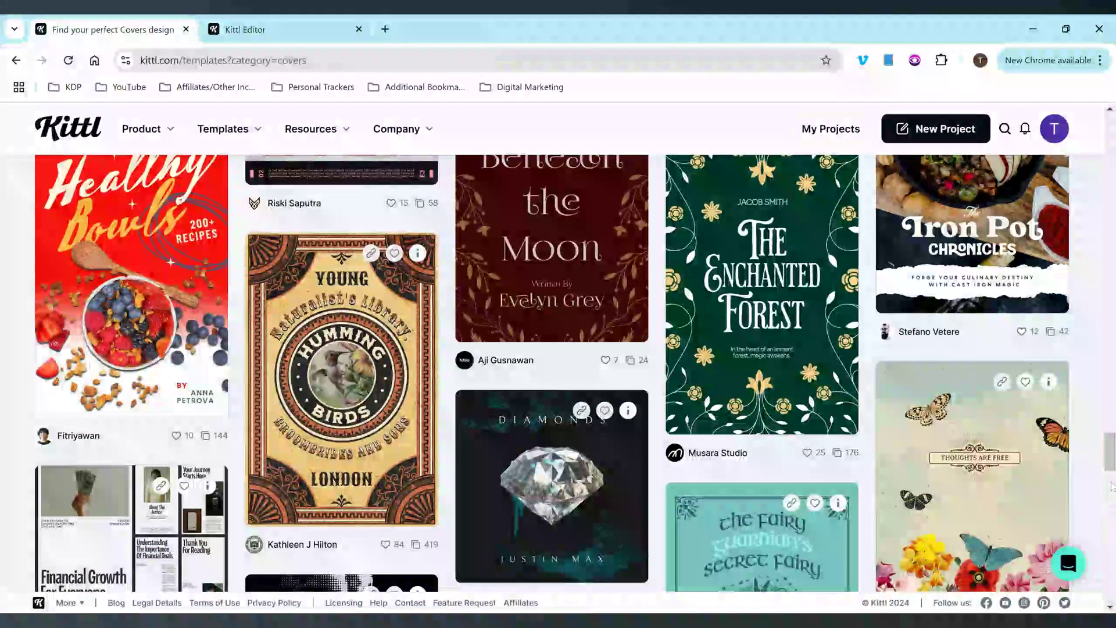
scroll(1111, 491, down, 10)
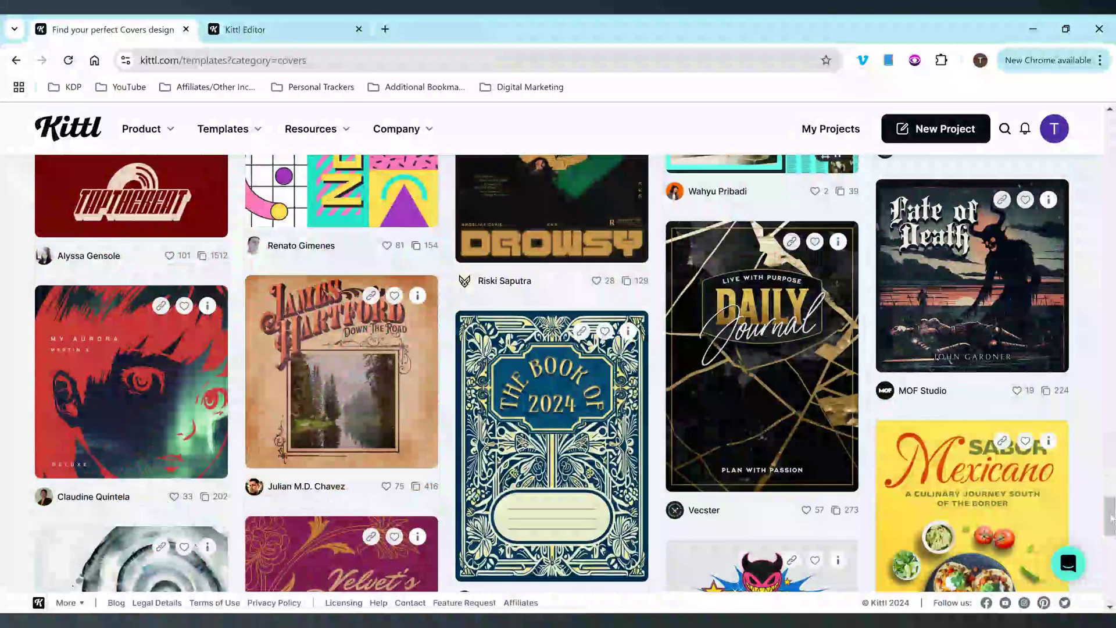
drag(1111, 516, 1111, 135)
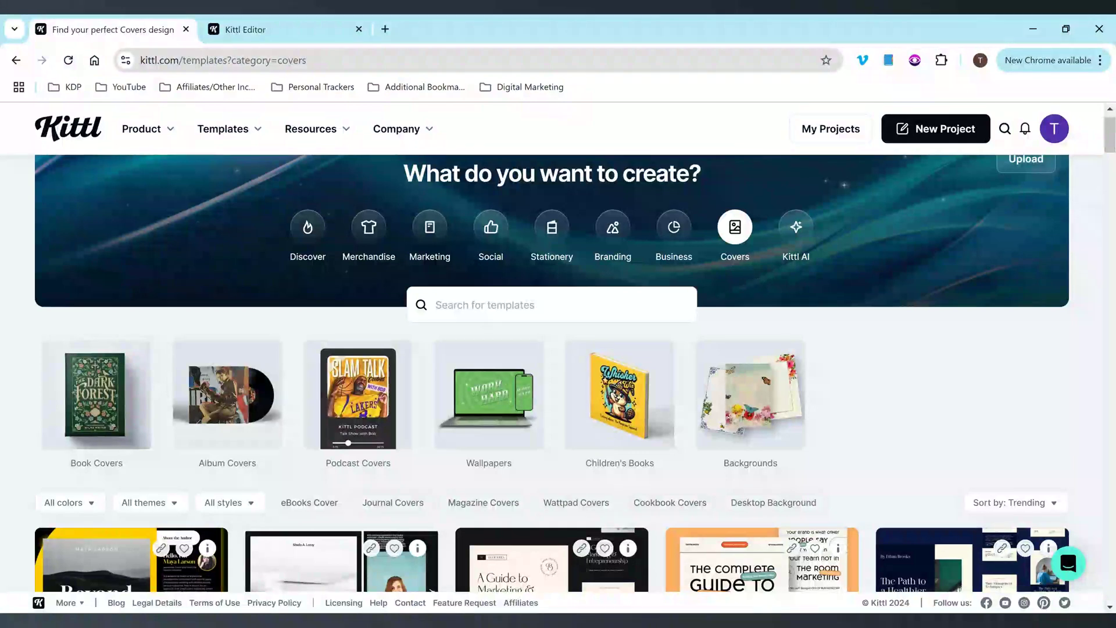
Search the cover templates for 'navy' and scroll the results.
click(482, 304)
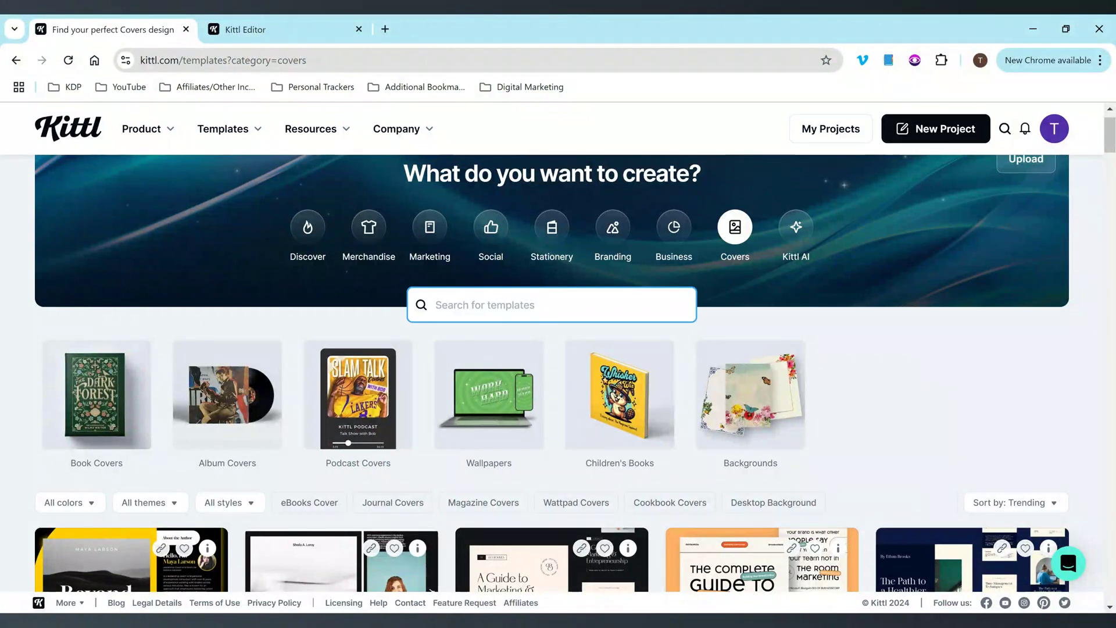
text(navy)
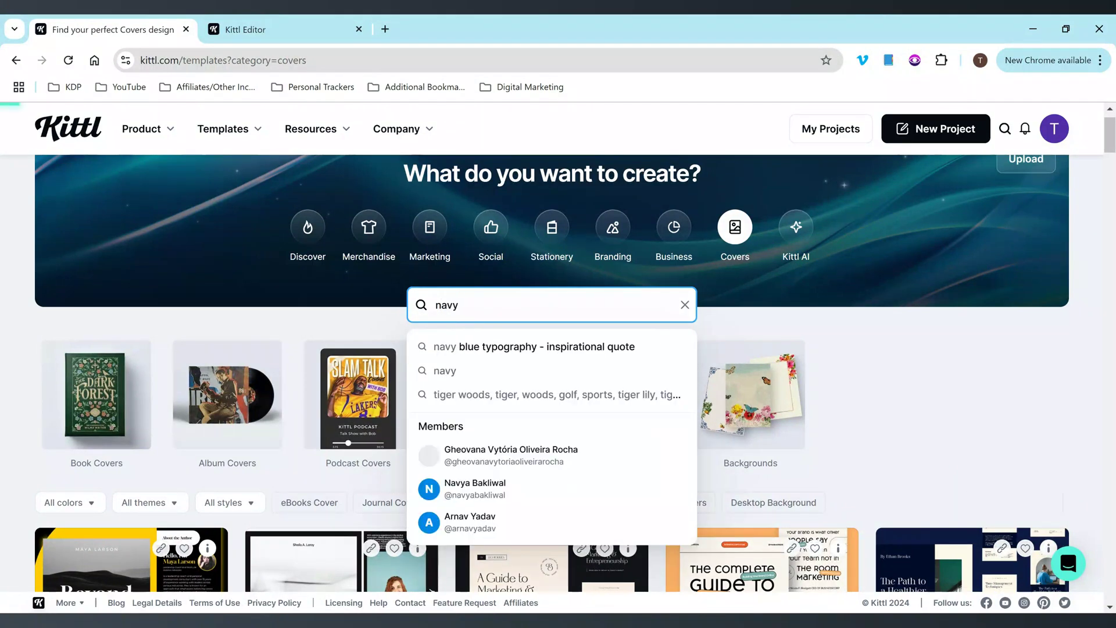
key(Return)
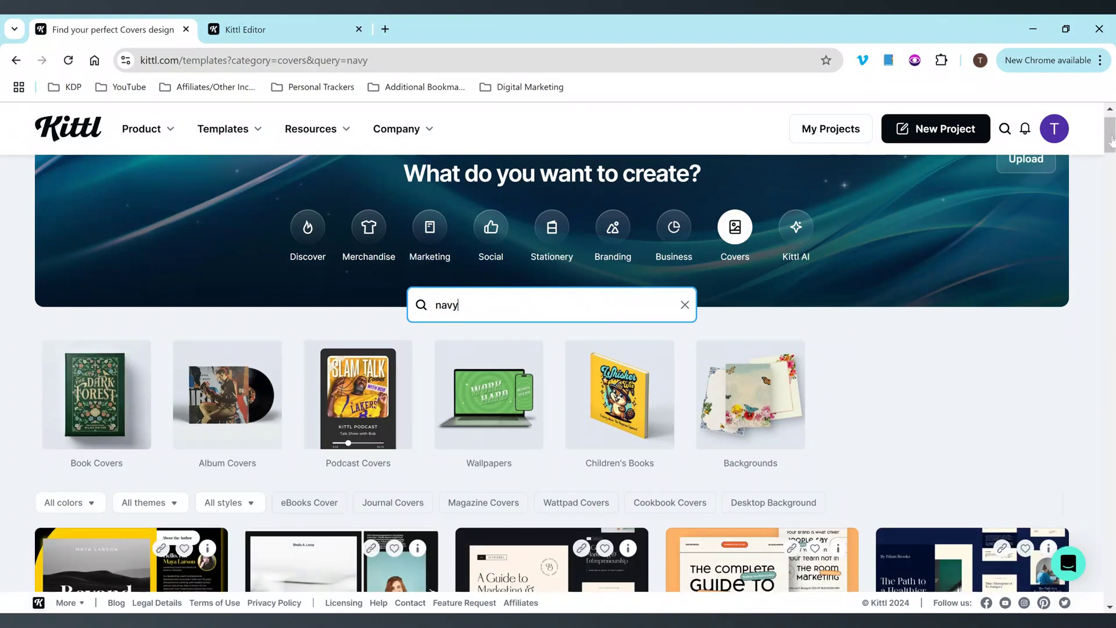
scroll(1112, 156, down, 3)
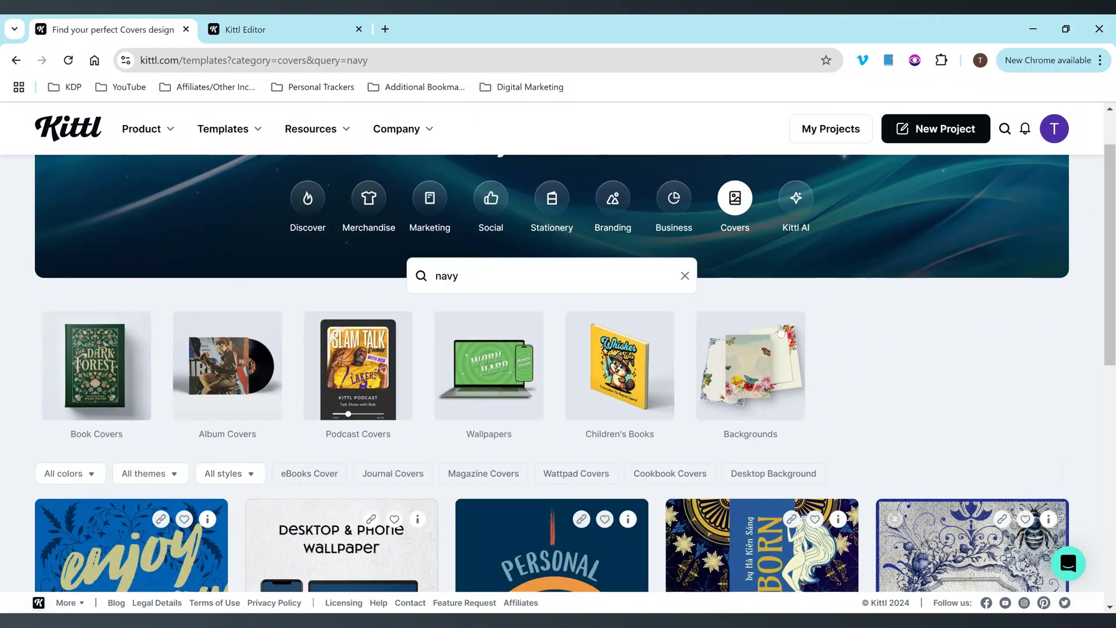
scroll(285, 275, down, 2)
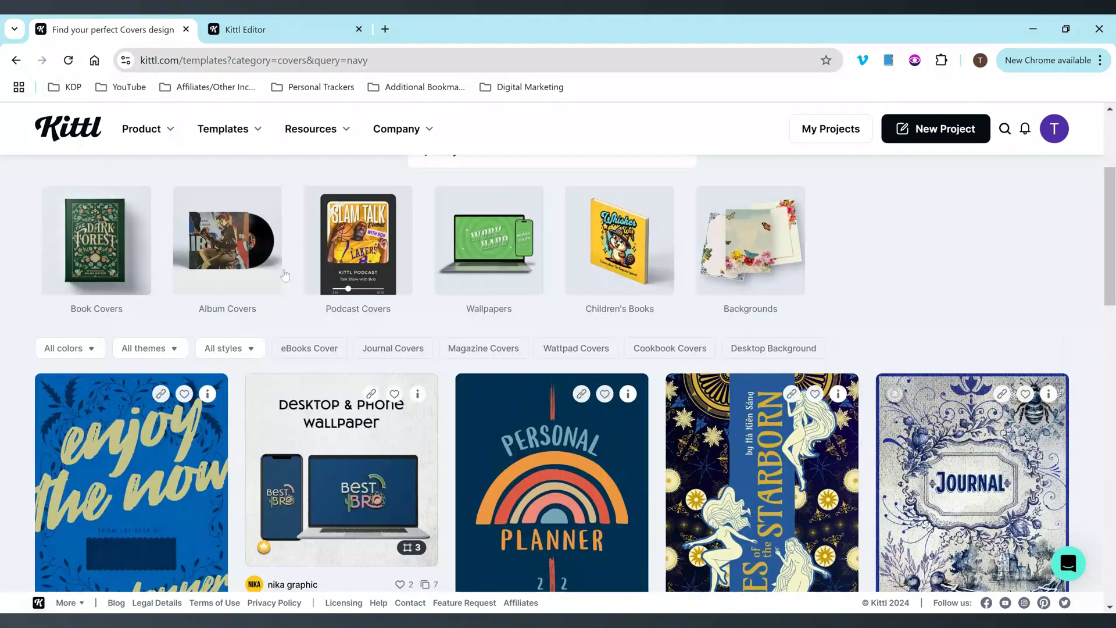
Browse the colour and theme filters and filter the templates to the happy theme.
click(97, 348)
drag(116, 424, 116, 469)
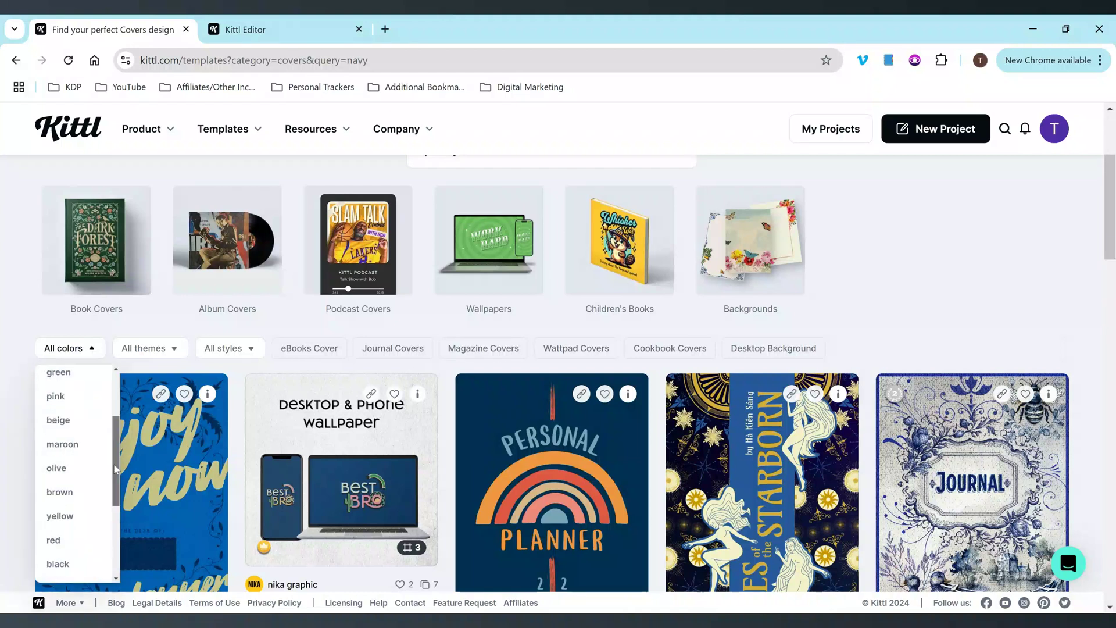
scroll(116, 469, down, 3)
click(150, 347)
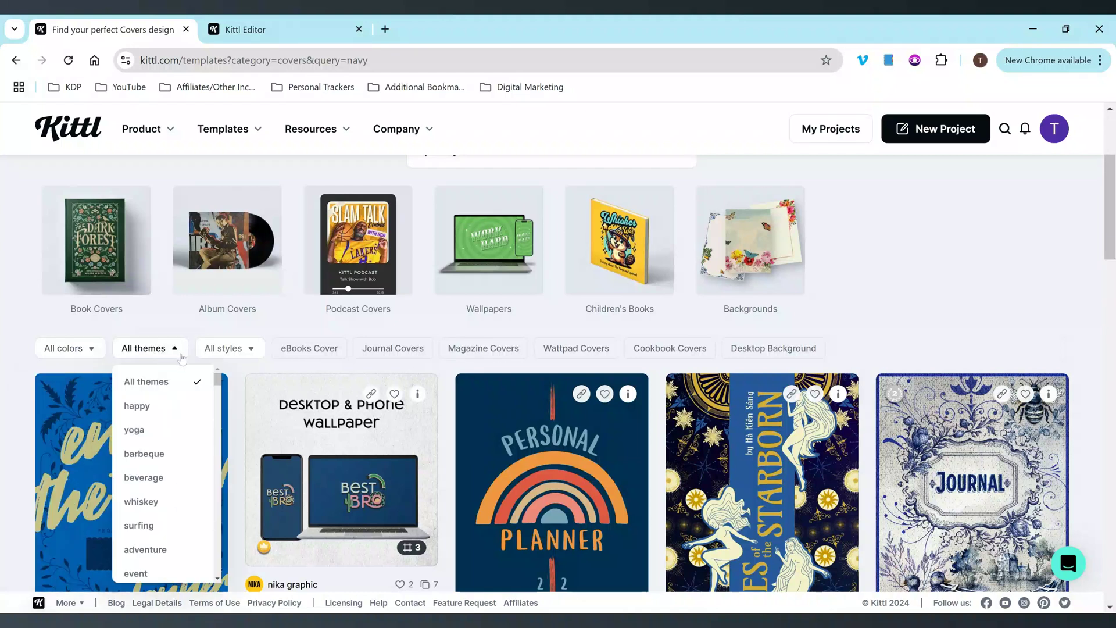
drag(219, 384, 238, 314)
click(176, 417)
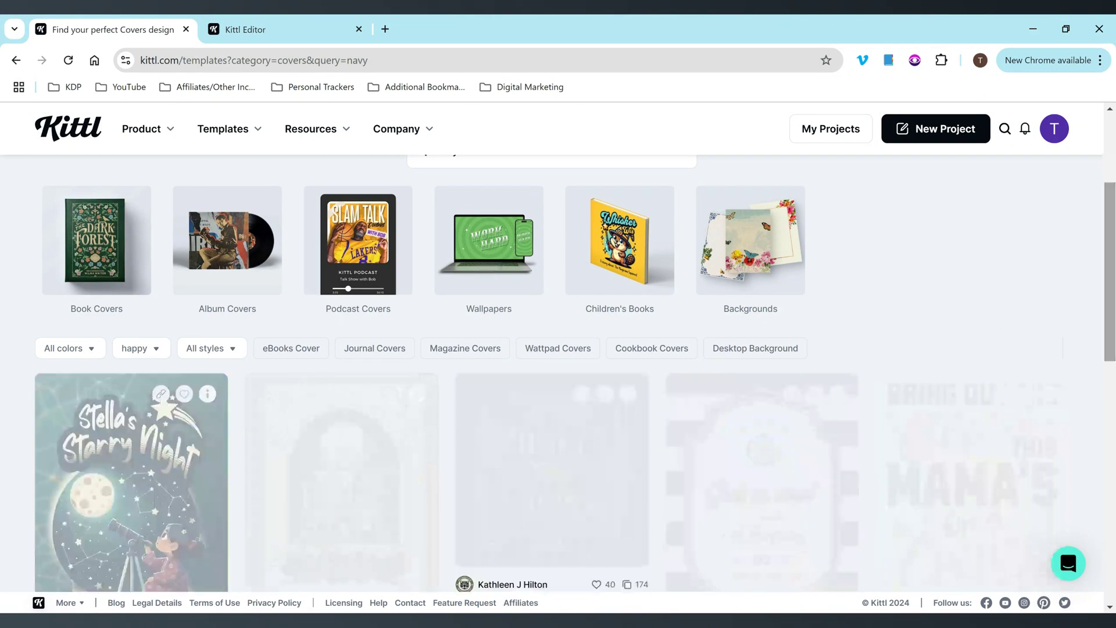
Scroll through the happy-themed navy templates, then return to the Fairy Tales cover tab.
scroll(1108, 228, down, 2)
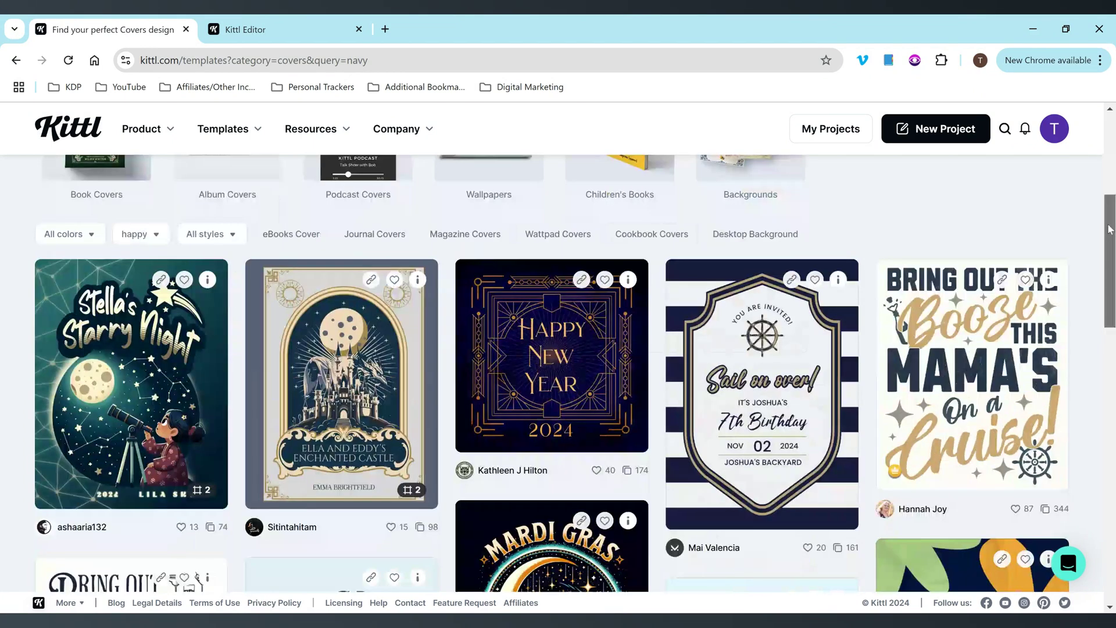
drag(1109, 229, 1109, 305)
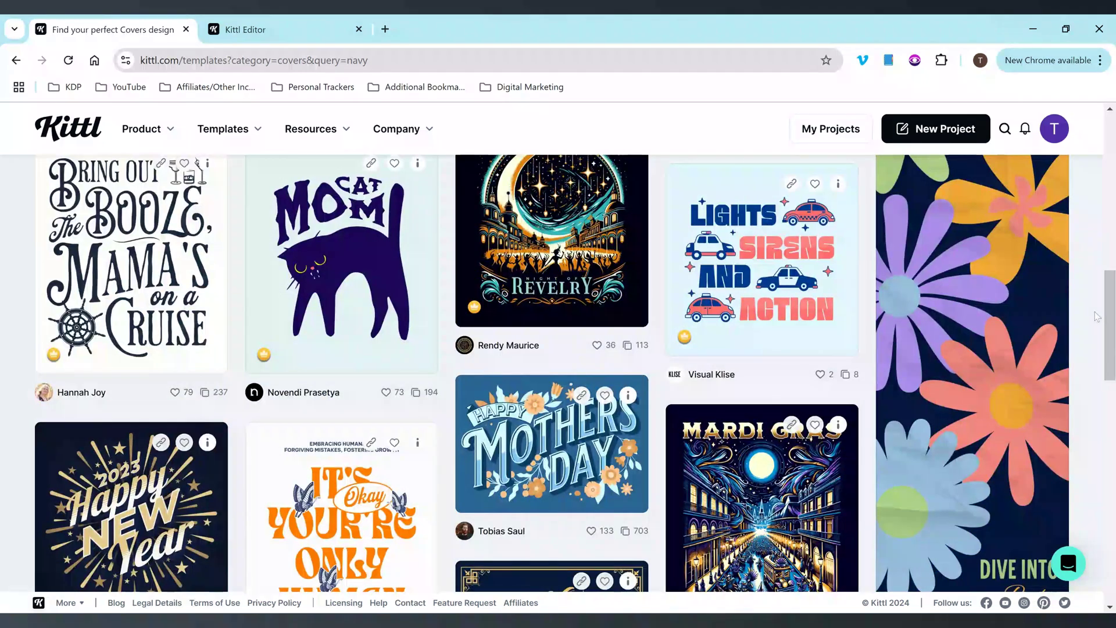
drag(1109, 321, 1110, 407)
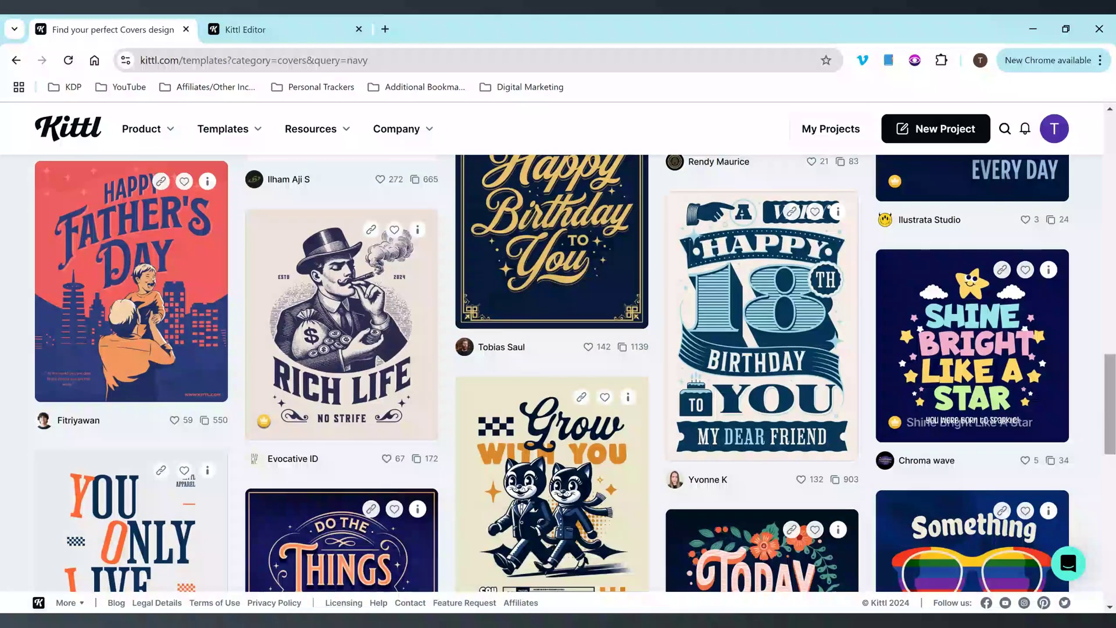
drag(1111, 382, 1112, 141)
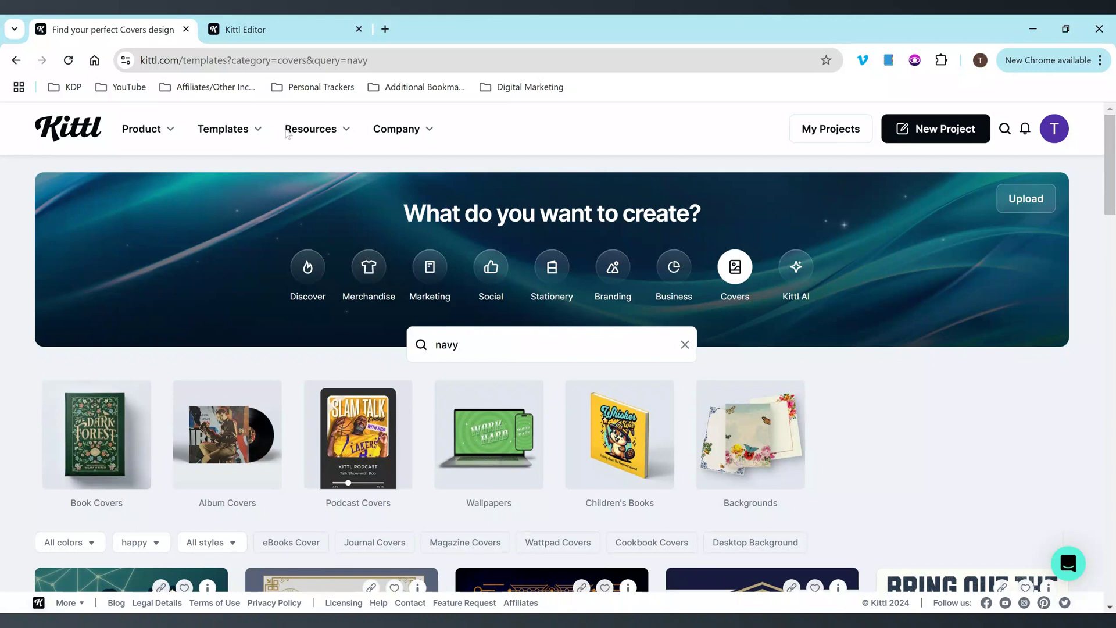
click(266, 18)
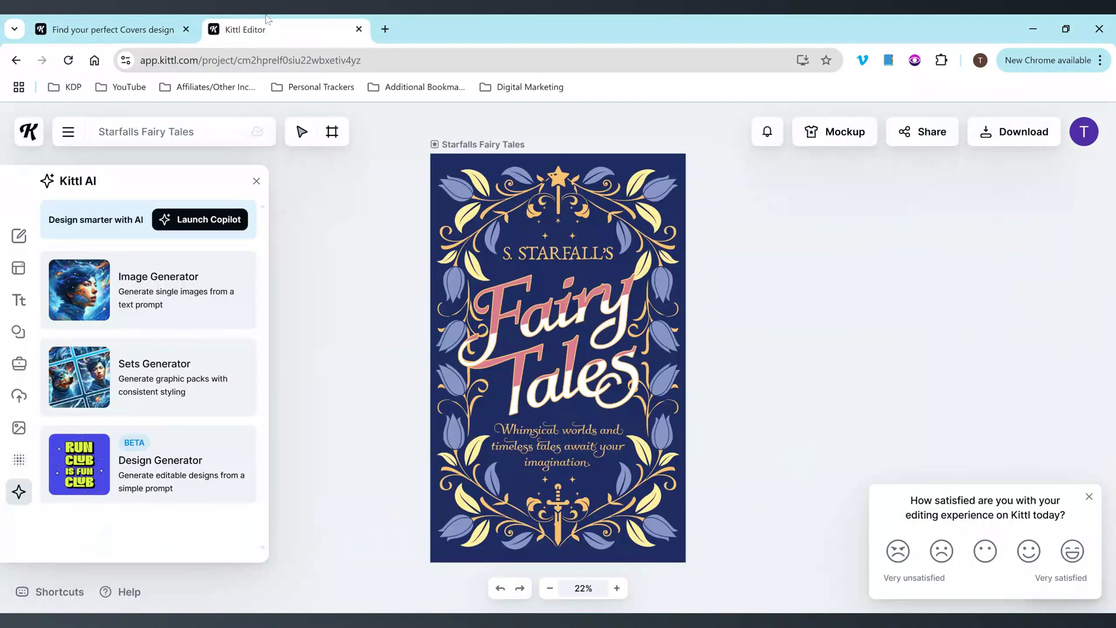
Browse the editor's template library, then show My Projects beside the cover.
click(22, 280)
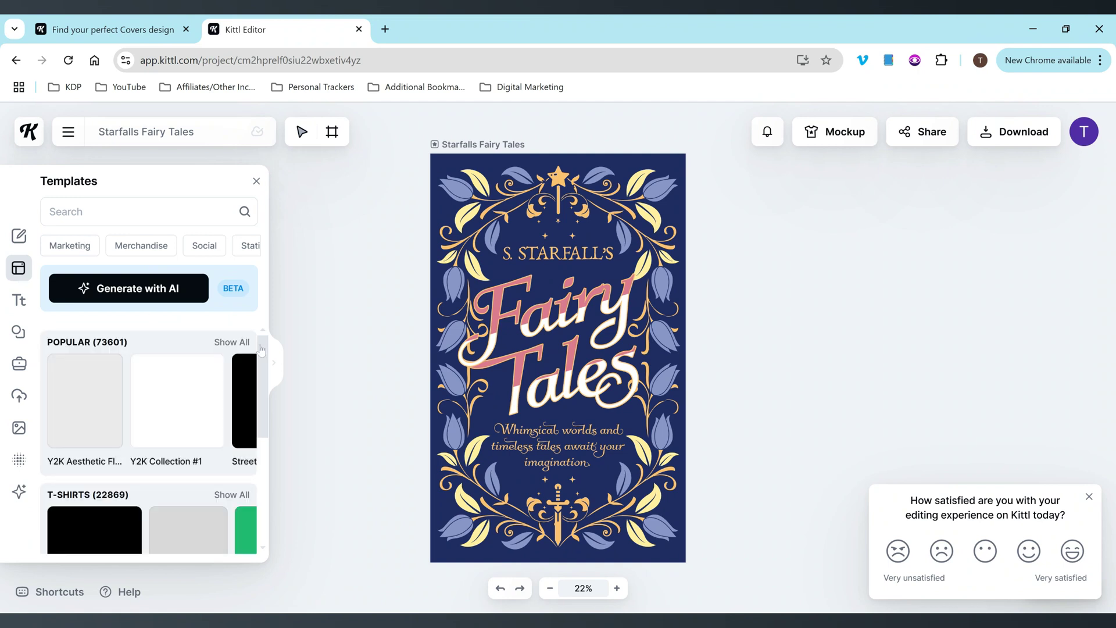
scroll(256, 449, down, 2)
scroll(256, 450, up, 2)
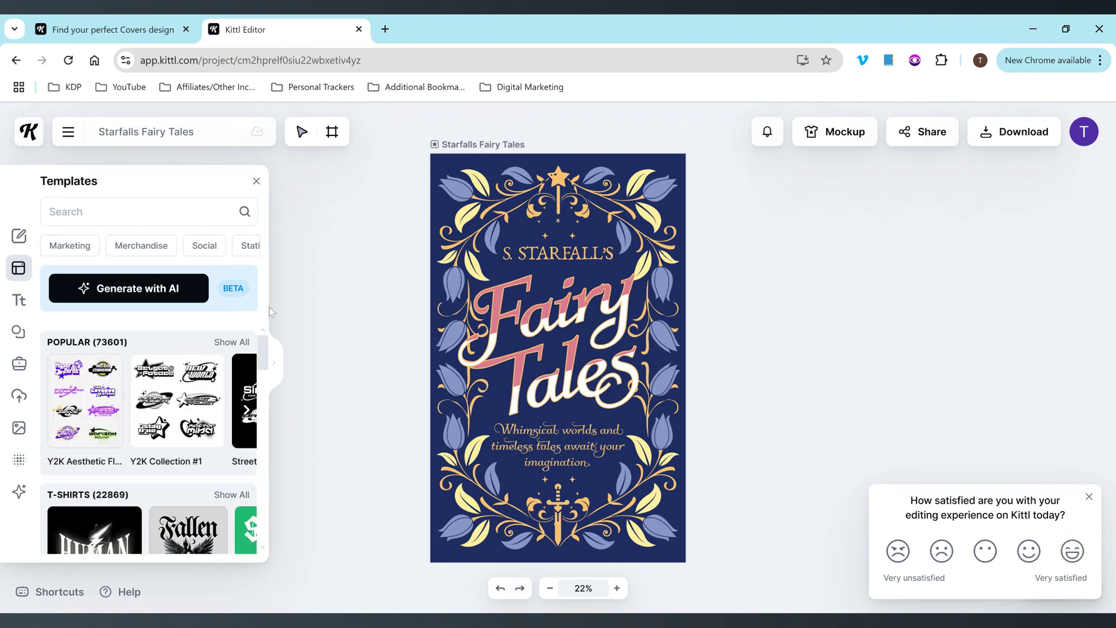
click(19, 238)
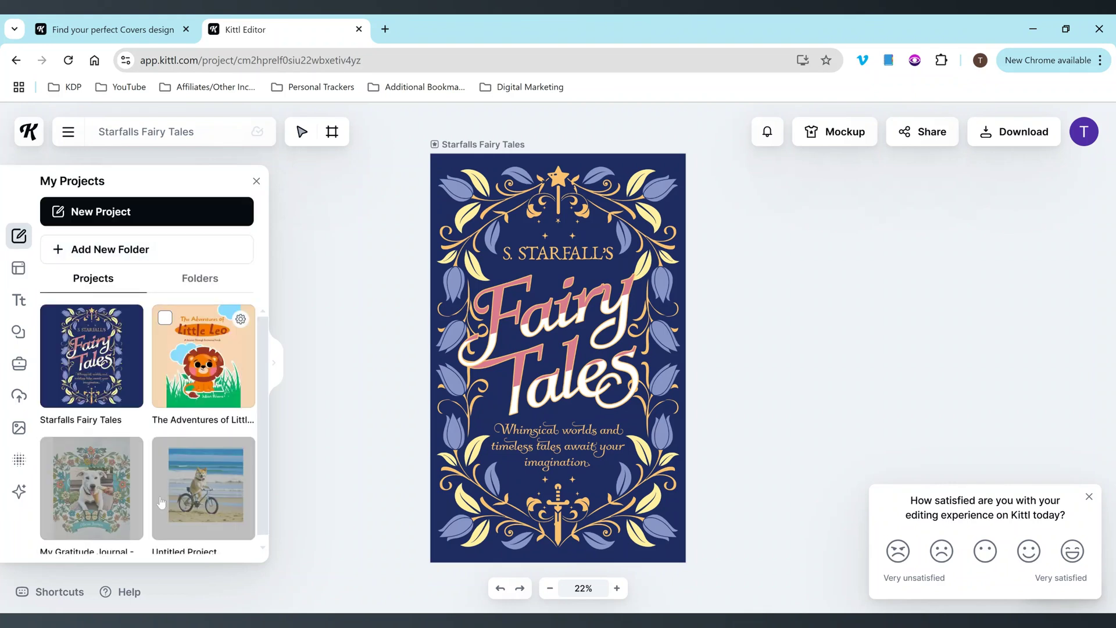
Add the gold four-point sparkle from Ornaments' Spot Elements onto the cover.
click(19, 300)
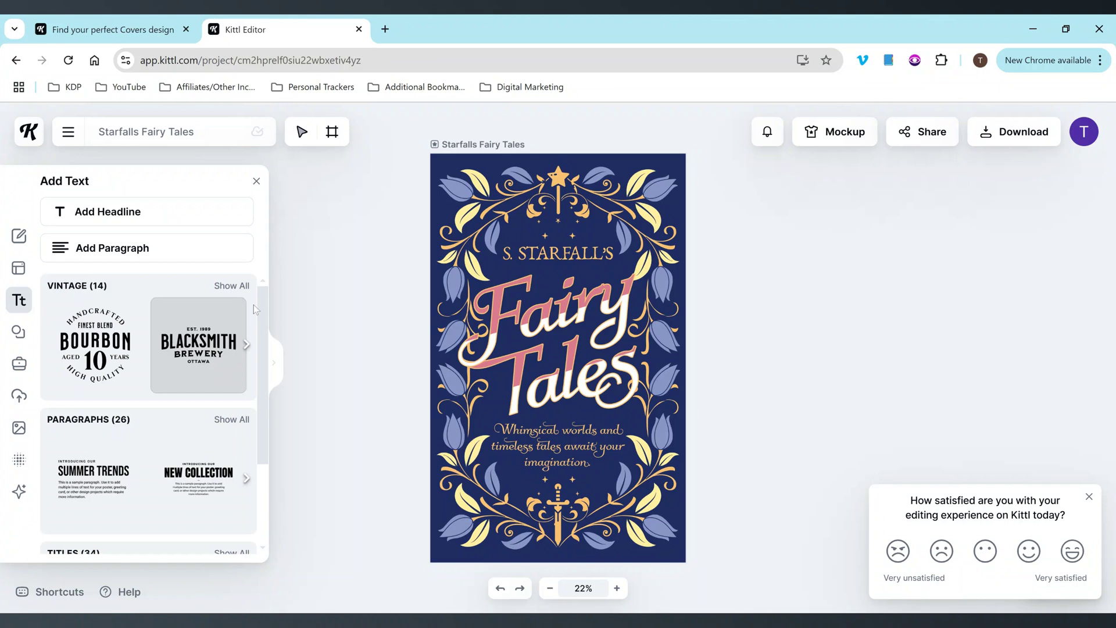
click(19, 332)
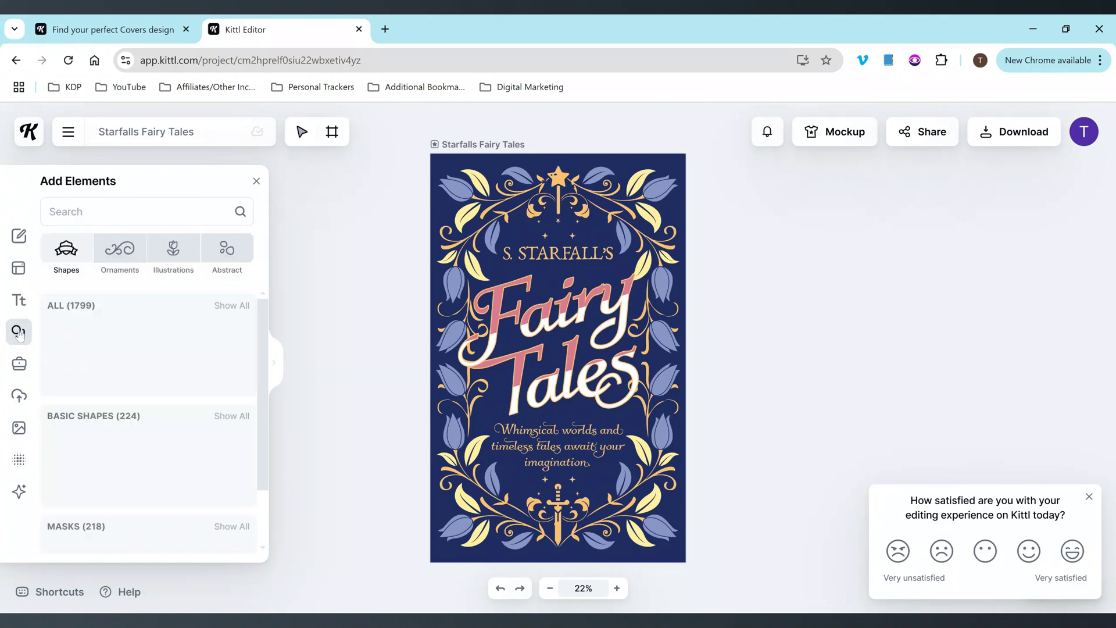
click(119, 250)
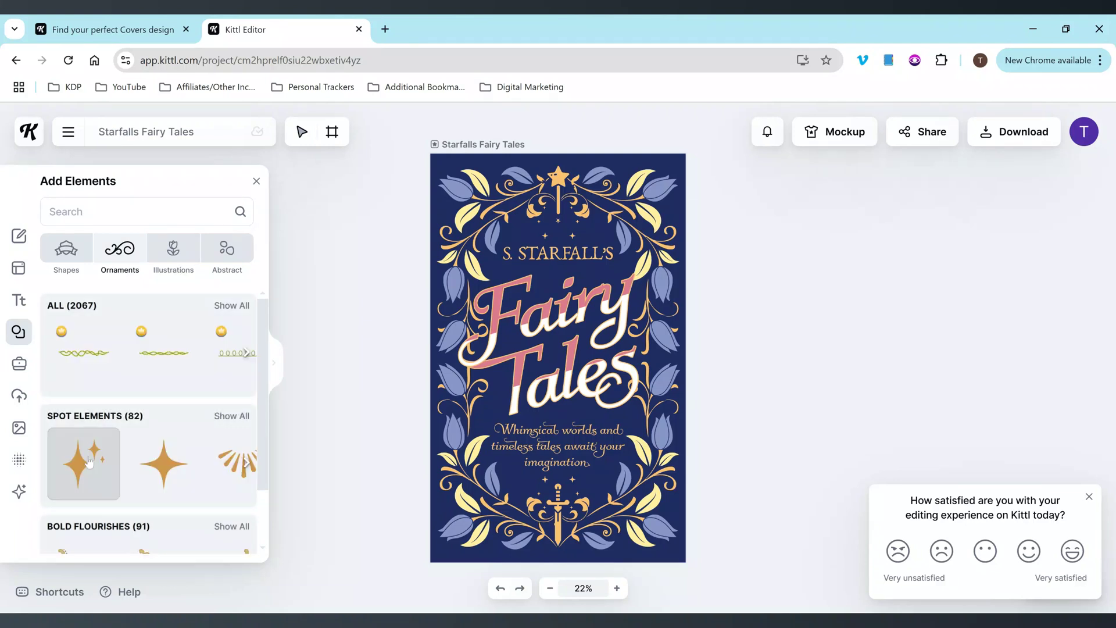
click(89, 462)
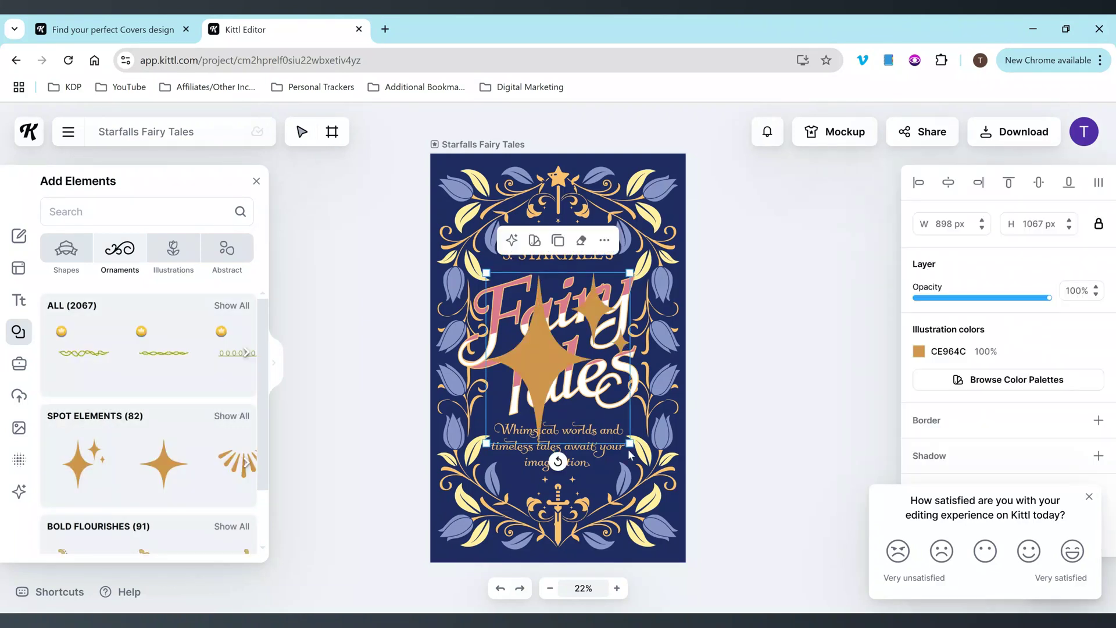
Scale the sparkle down to 94 × 112 px and centre it under the S. STARFALL'S line.
mouse_move(584, 375)
mouse_down()
mouse_move(526, 305)
mouse_move(567, 368)
mouse_up()
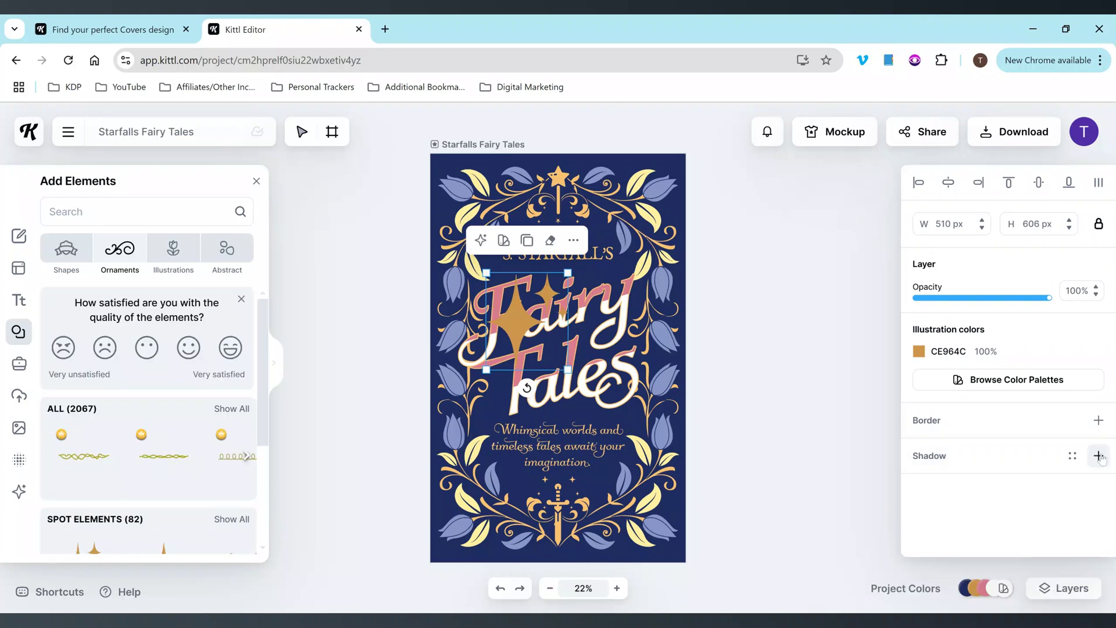
click(948, 182)
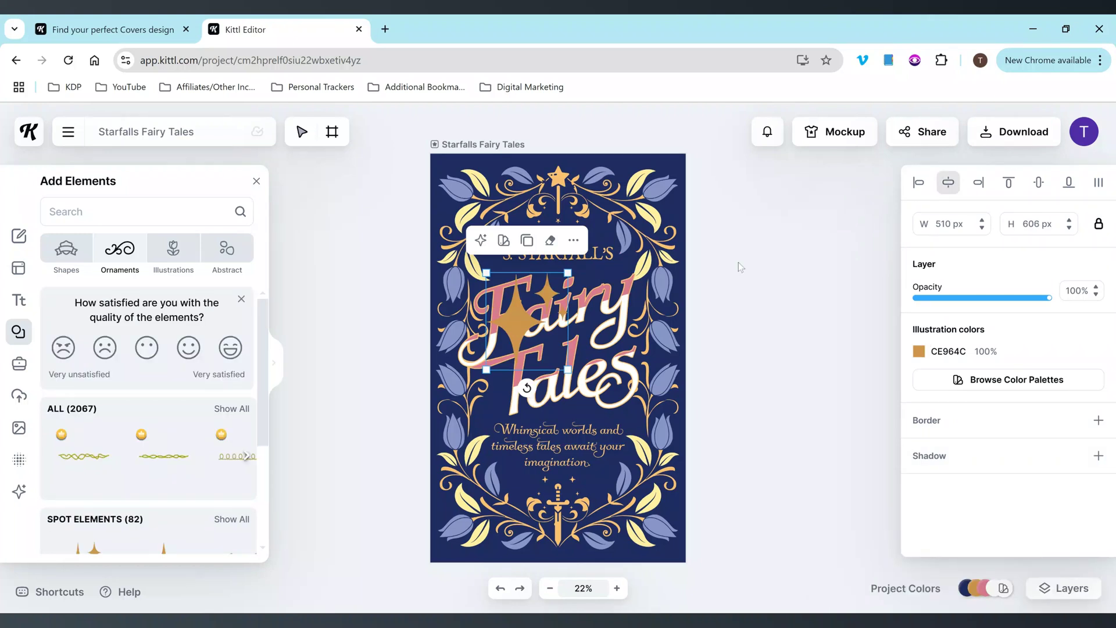
drag(546, 312, 550, 281)
click(19, 363)
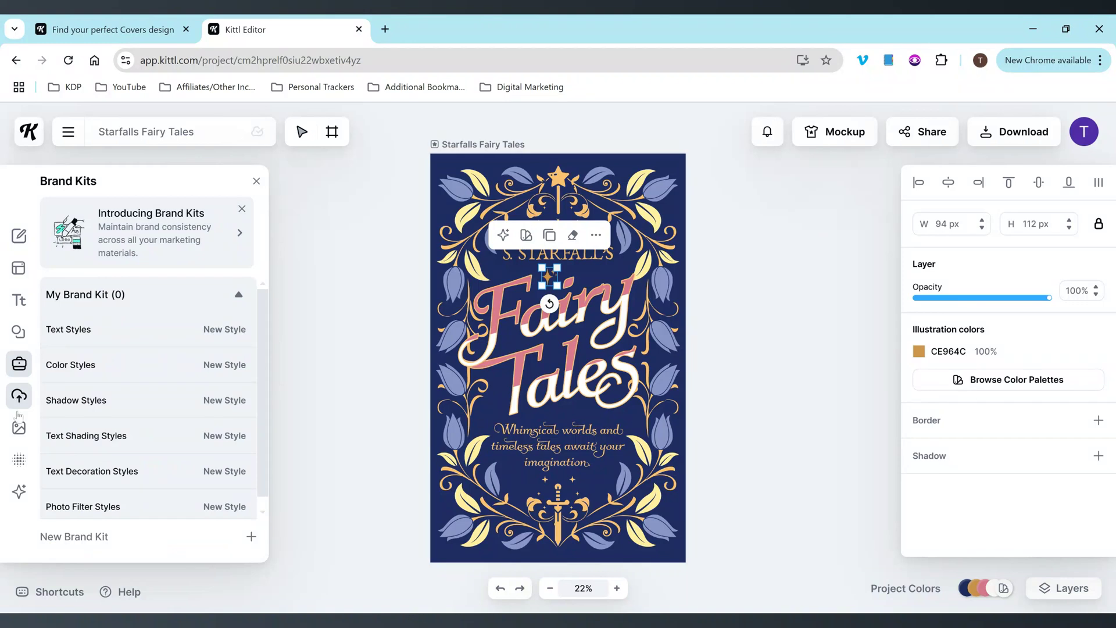
Browse the Images and Textures libraries, then launch Kittl AI Copilot for the selected sparkle.
click(19, 429)
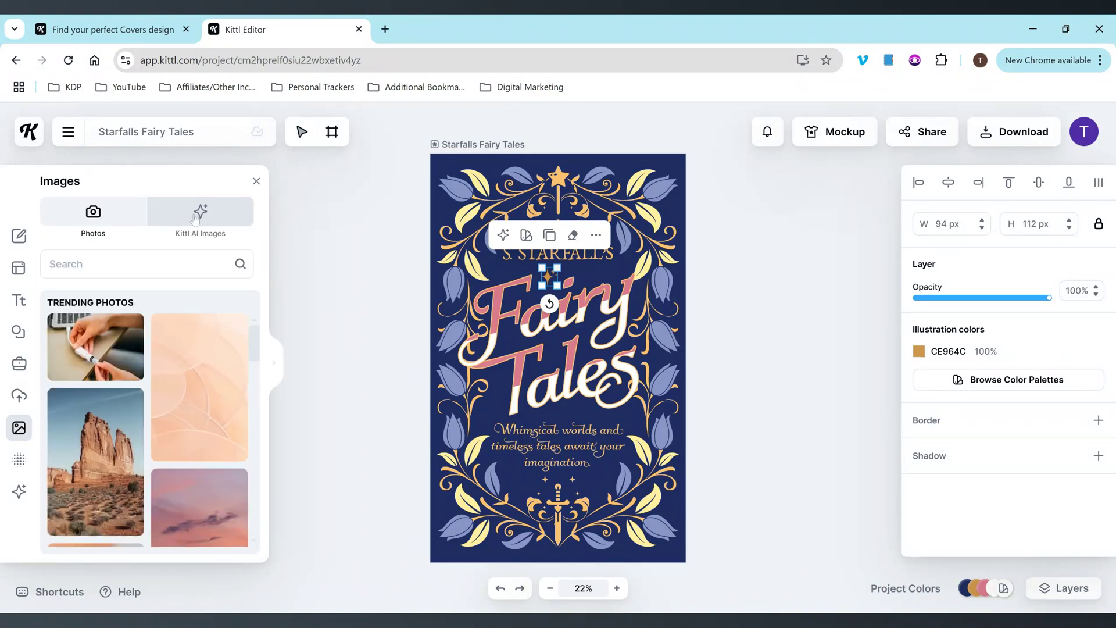
click(14, 463)
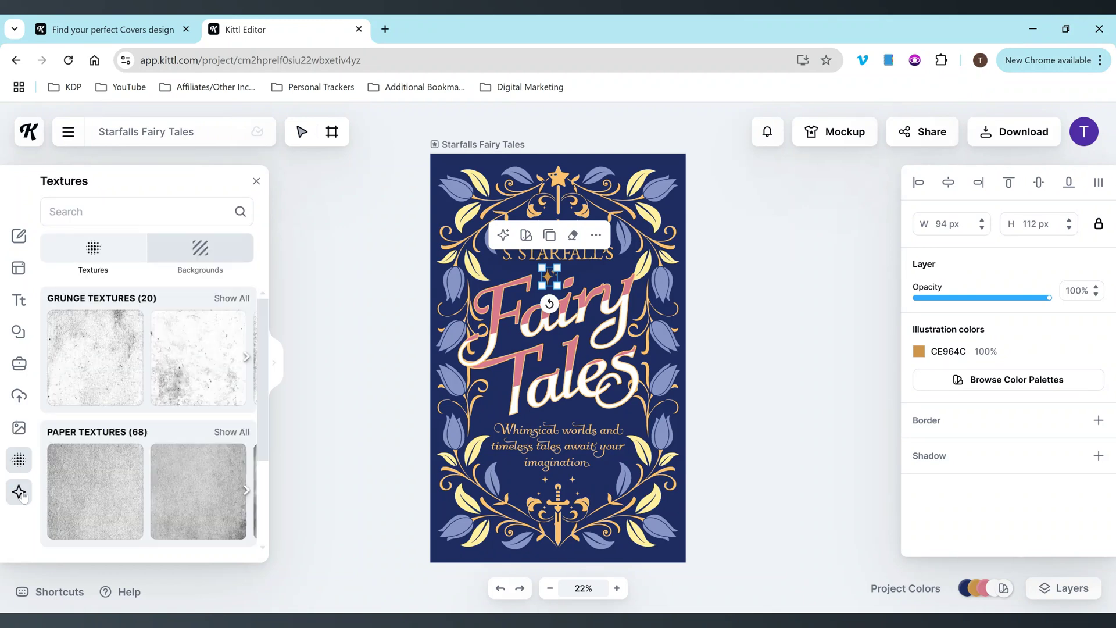
click(22, 494)
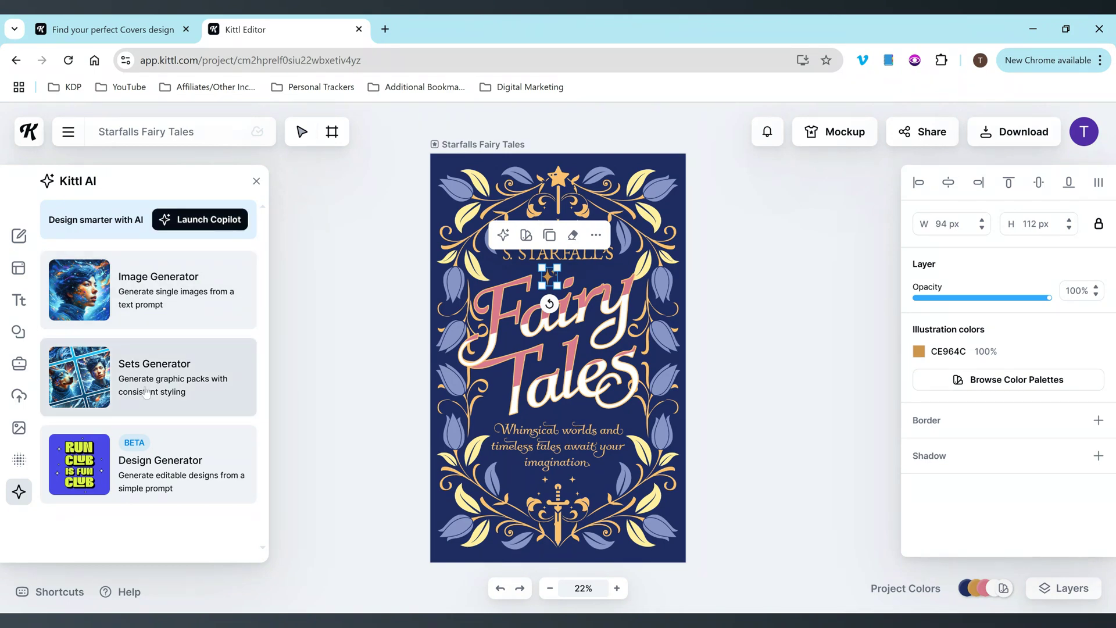
click(200, 224)
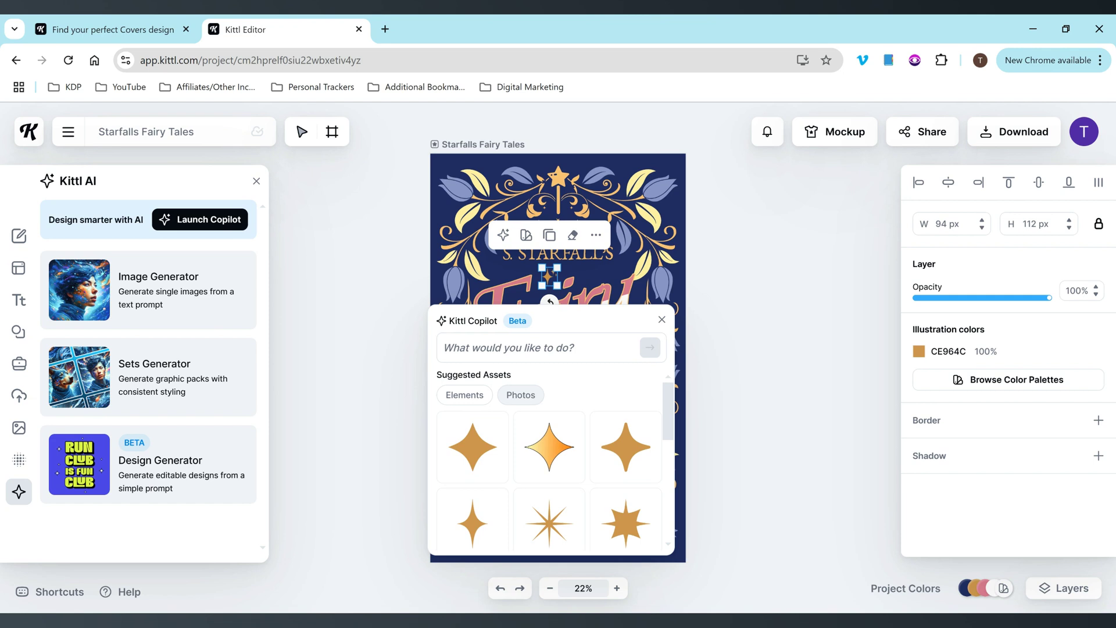
Recolour the sparkle to pink (FFC0CB) with Copilot's 'Change color to' command.
click(444, 347)
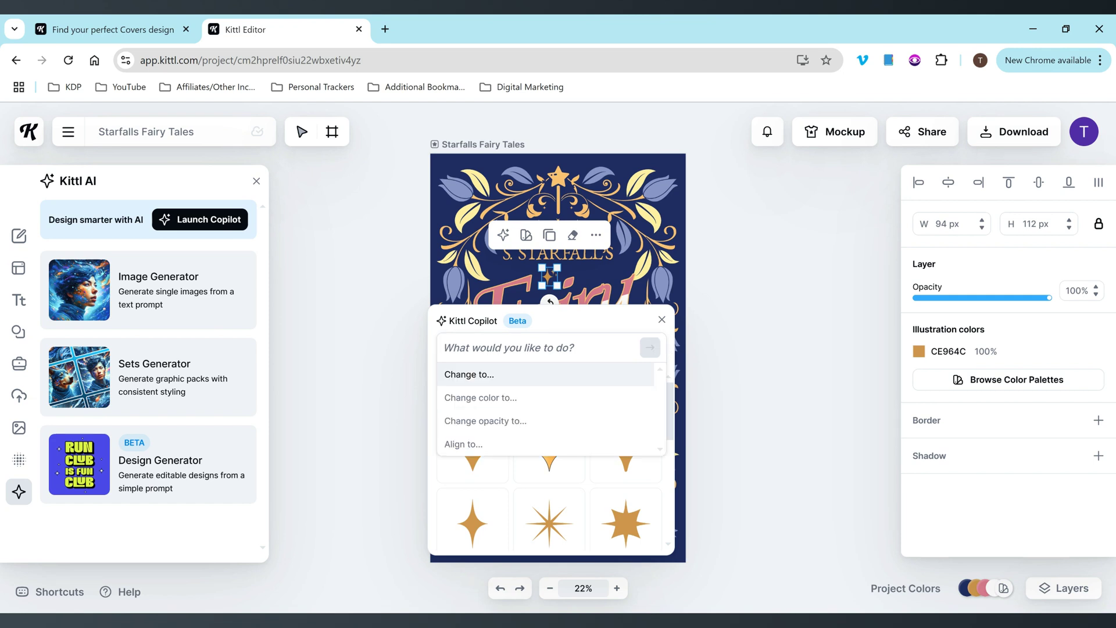
click(561, 398)
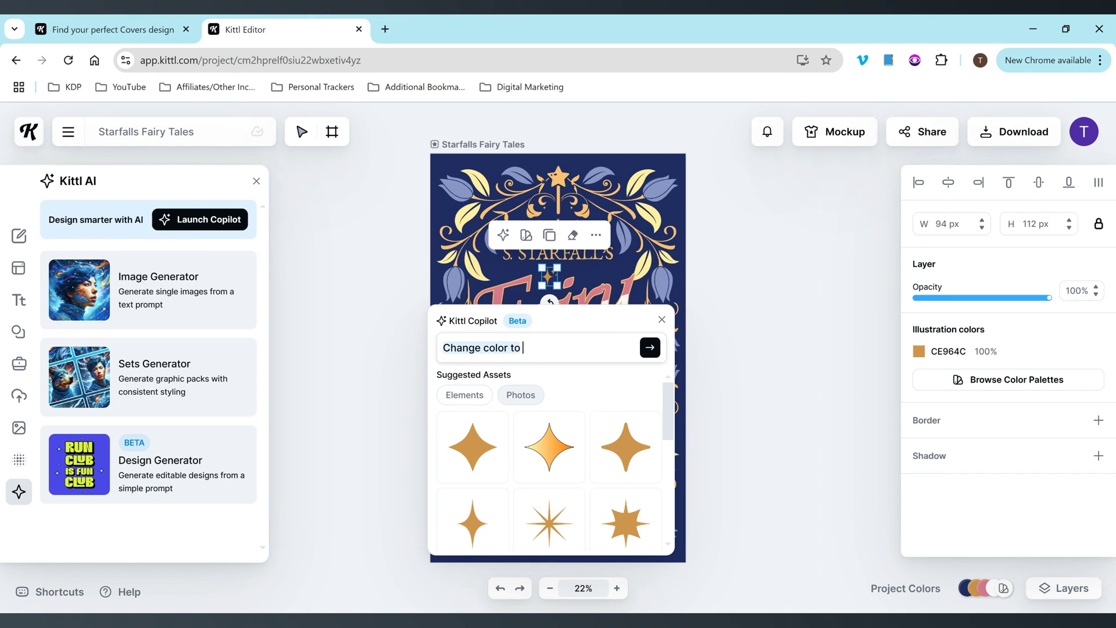
text(pink)
click(651, 351)
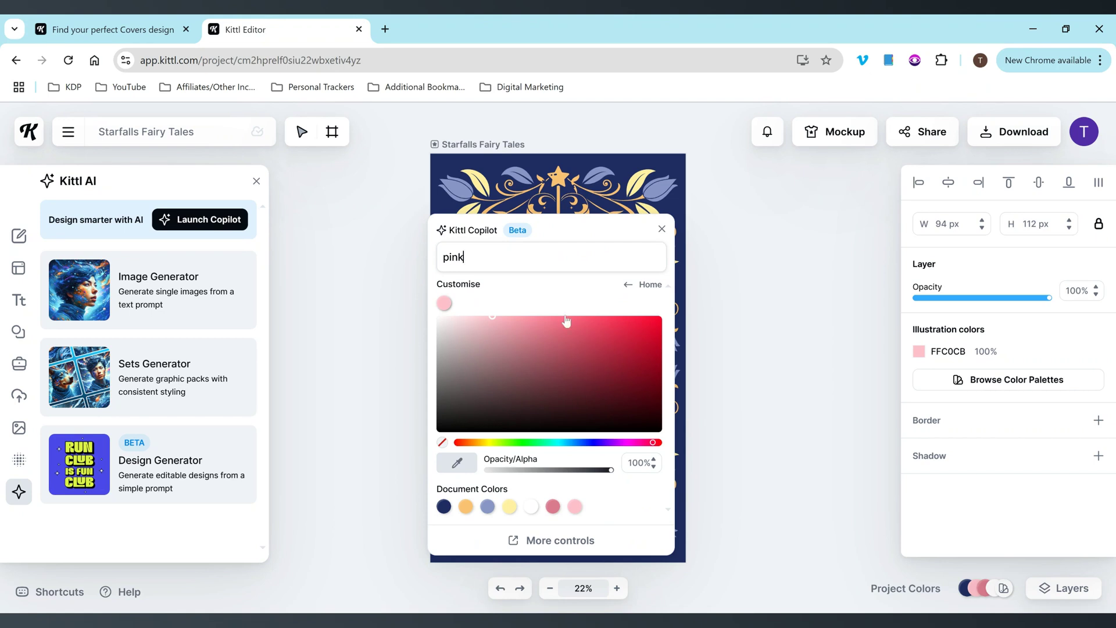
key(BackSpace)
key(BackSpace)
key(BackSpace)
key(BackSpace)
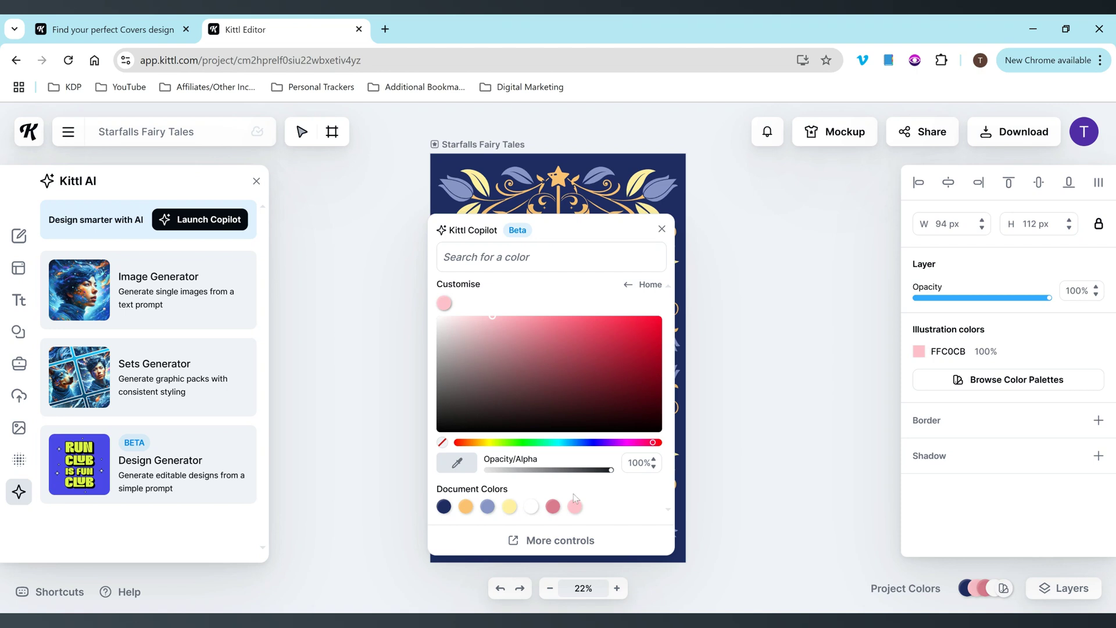
click(557, 543)
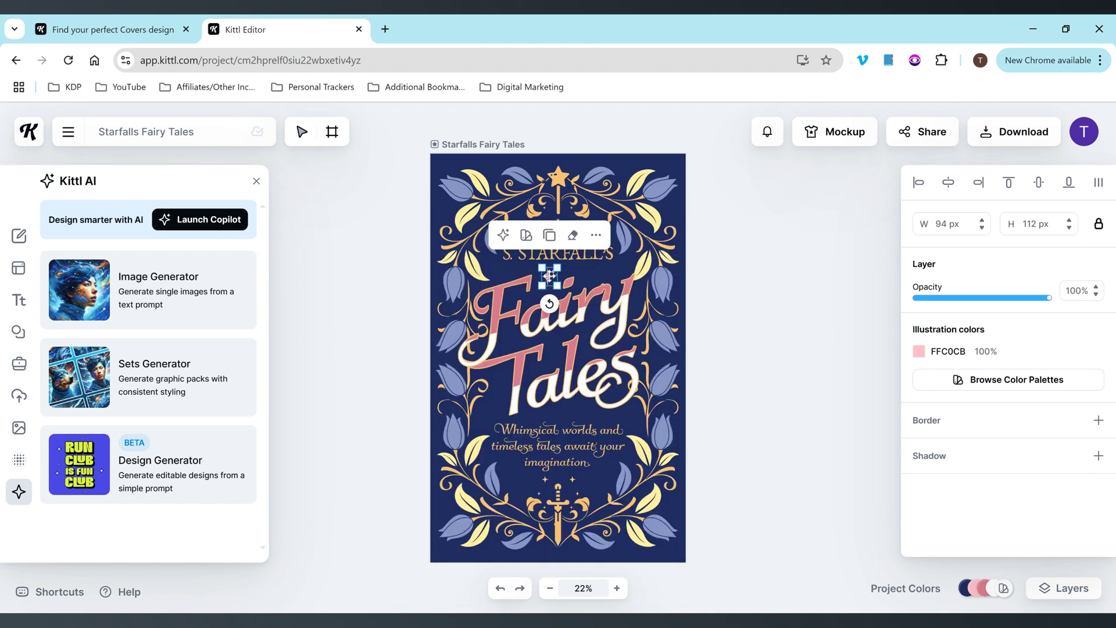
click(600, 307)
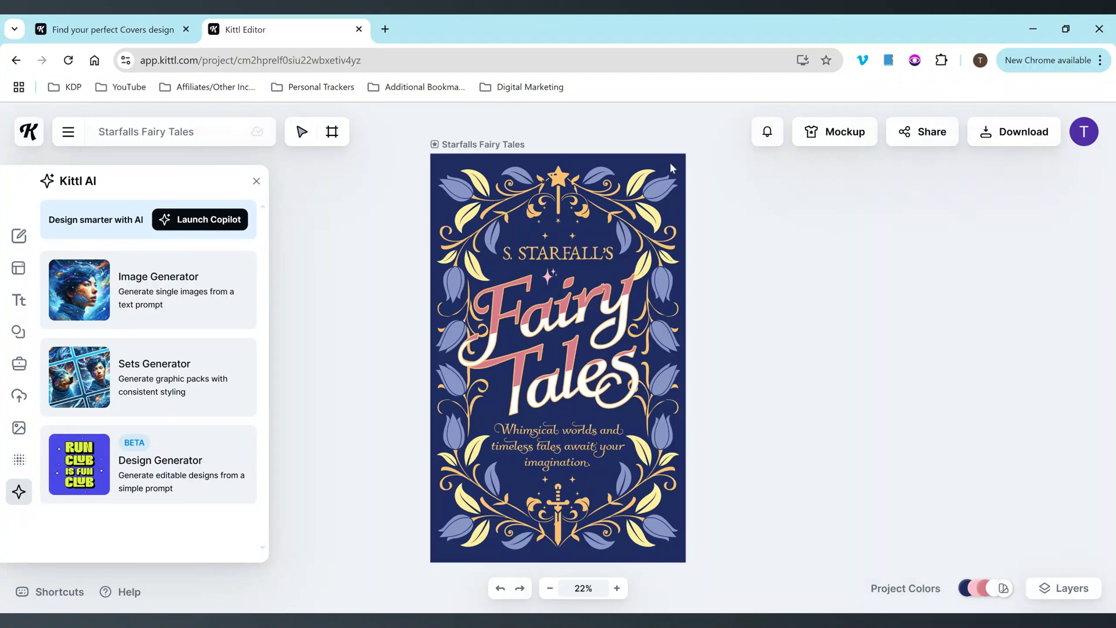
Select every element on the cover and open the Copilot assistant.
click(555, 446)
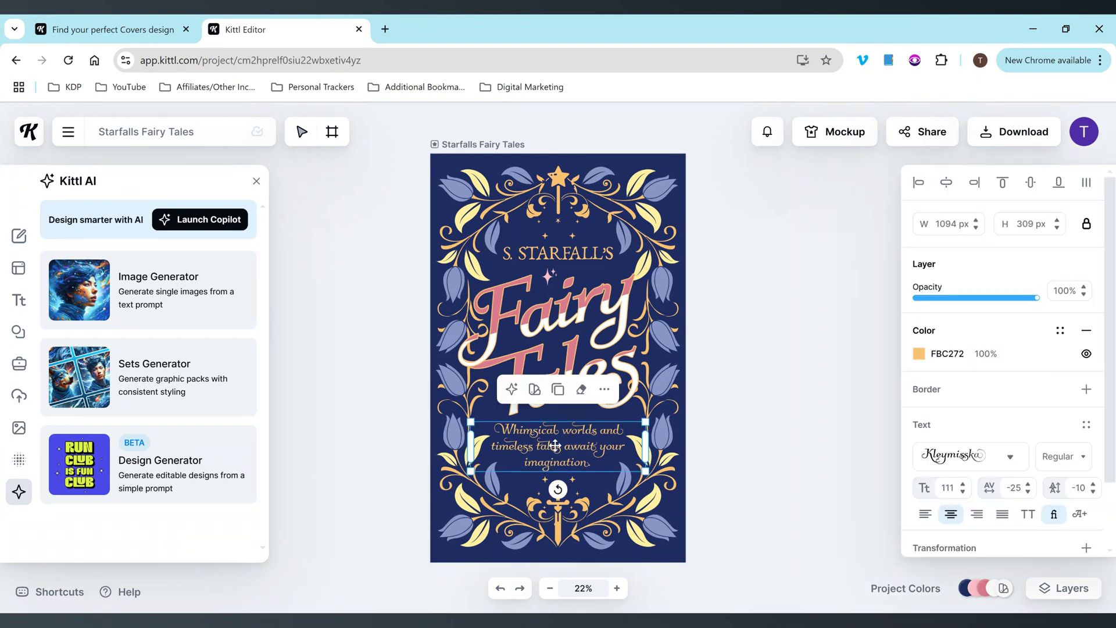
click(511, 513)
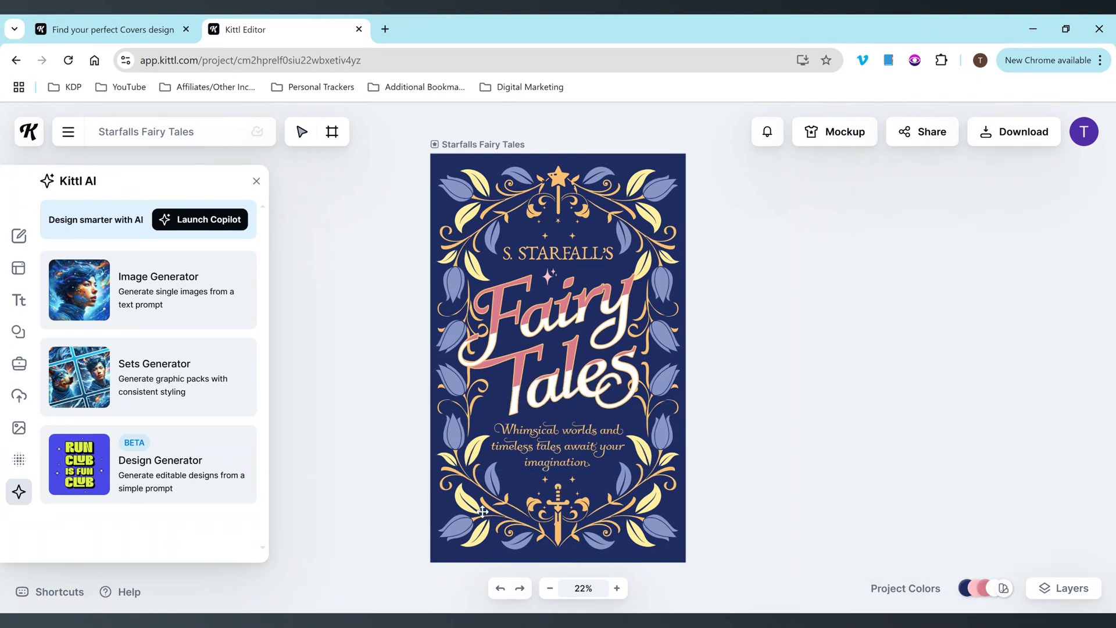
key(ctrl+a)
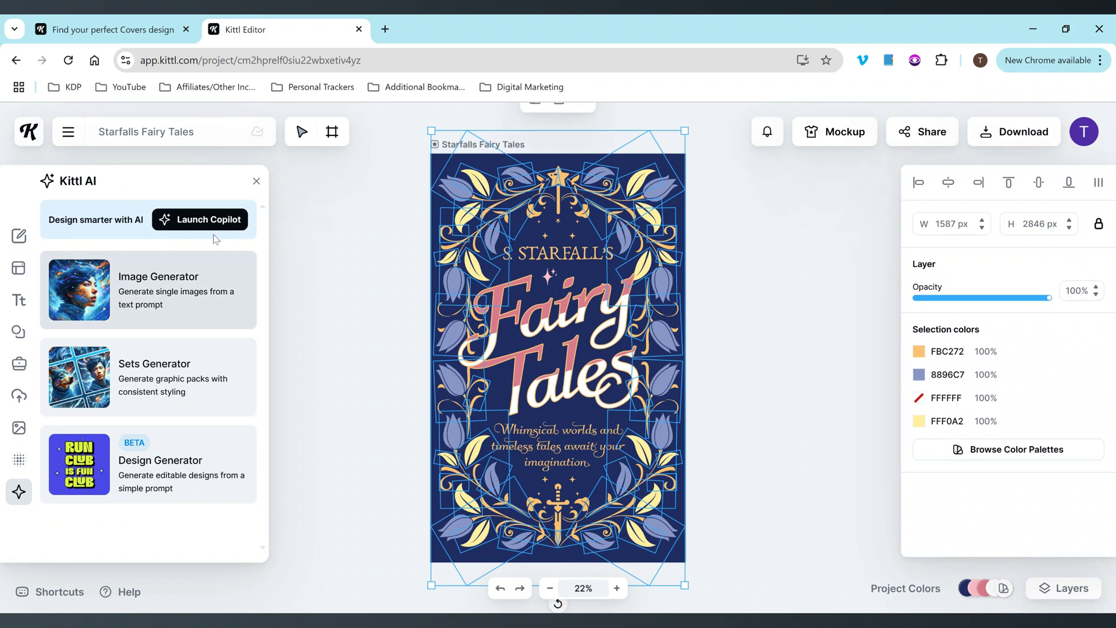
click(207, 220)
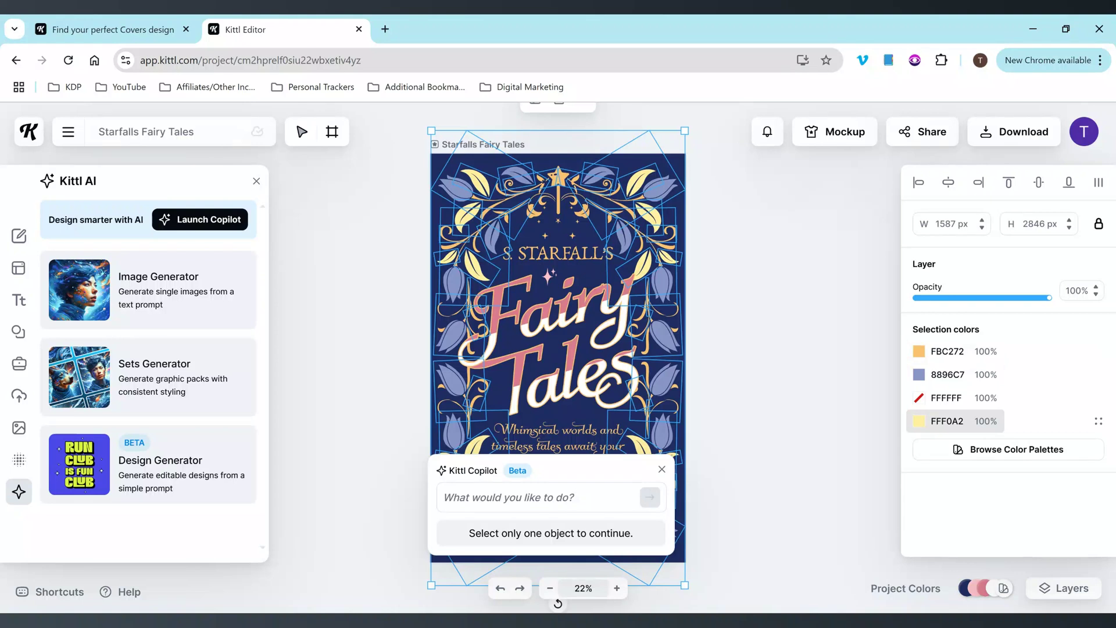
Change the 8896C7 flower colour to pale blue B2DBFA.
click(948, 374)
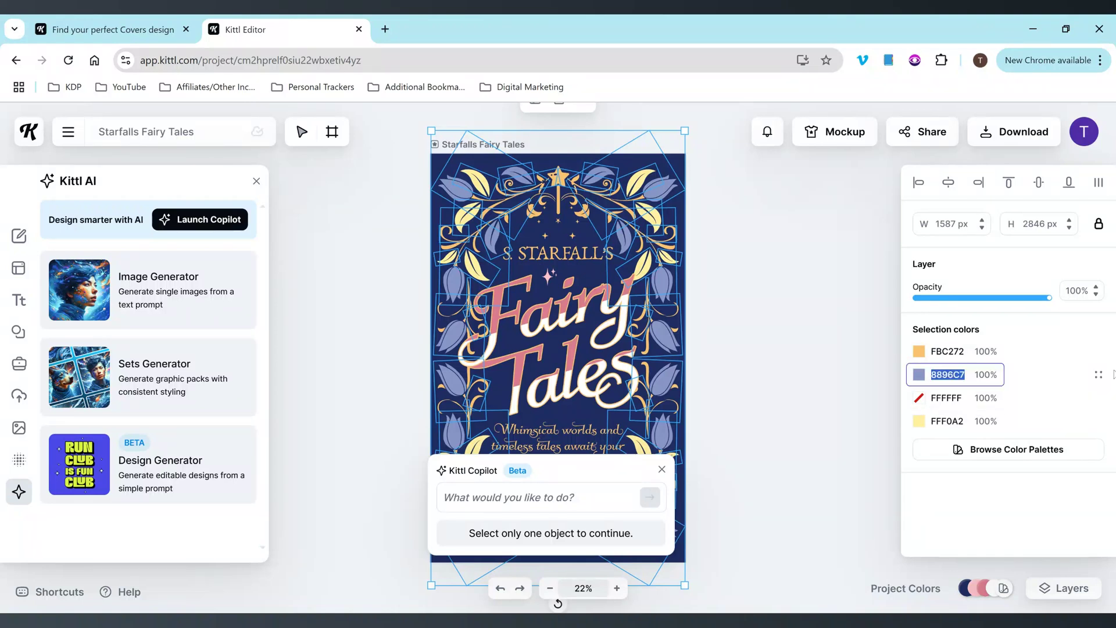
click(920, 376)
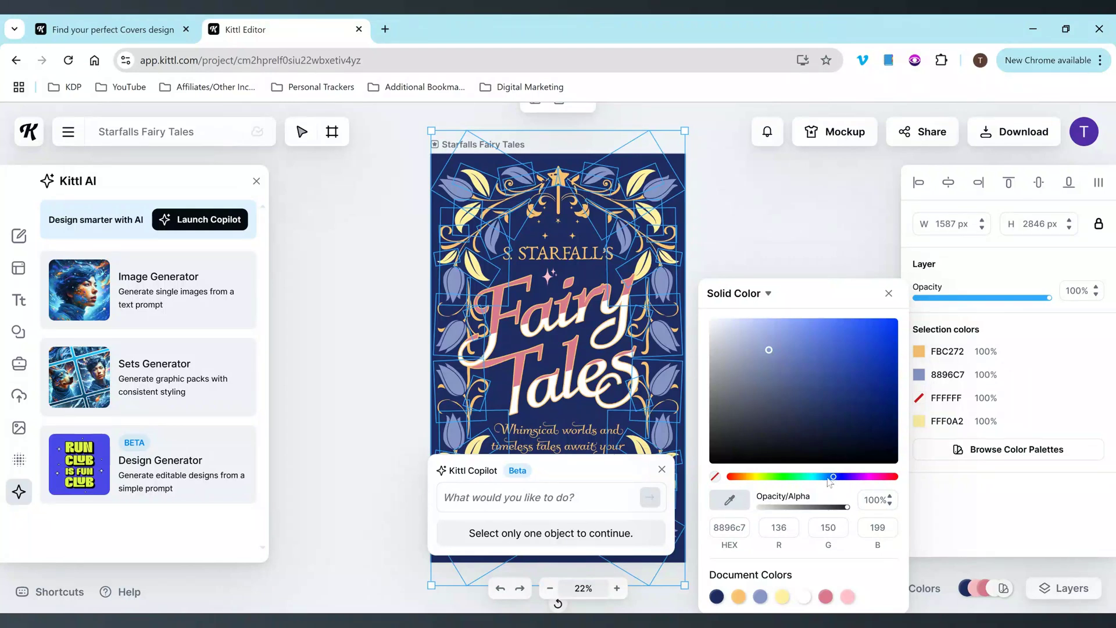
drag(834, 484, 824, 482)
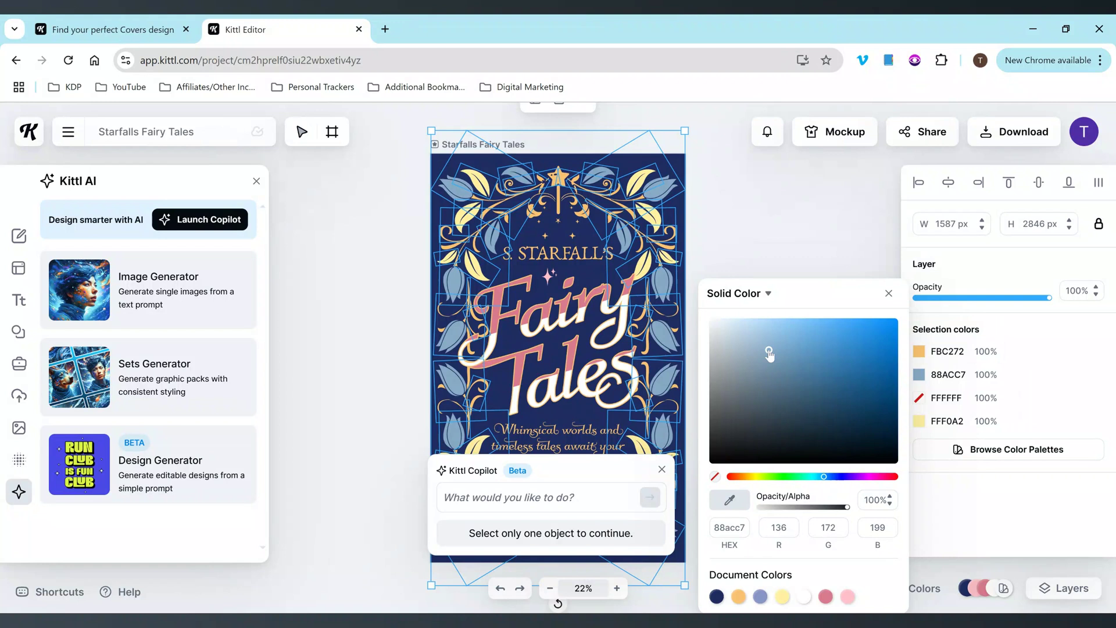
drag(769, 353, 764, 319)
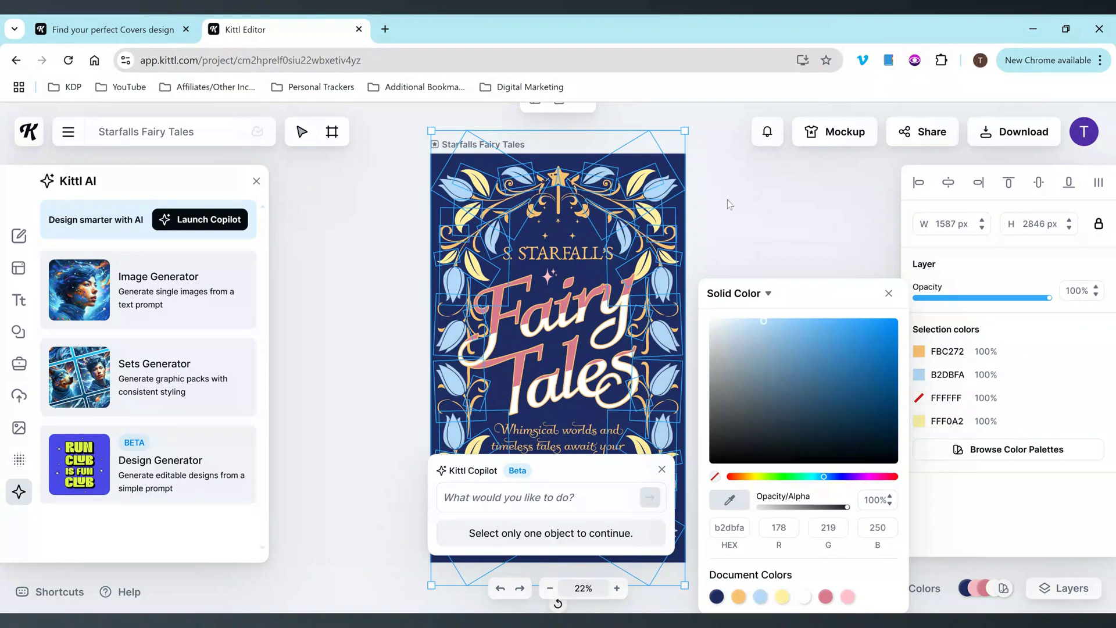
click(727, 200)
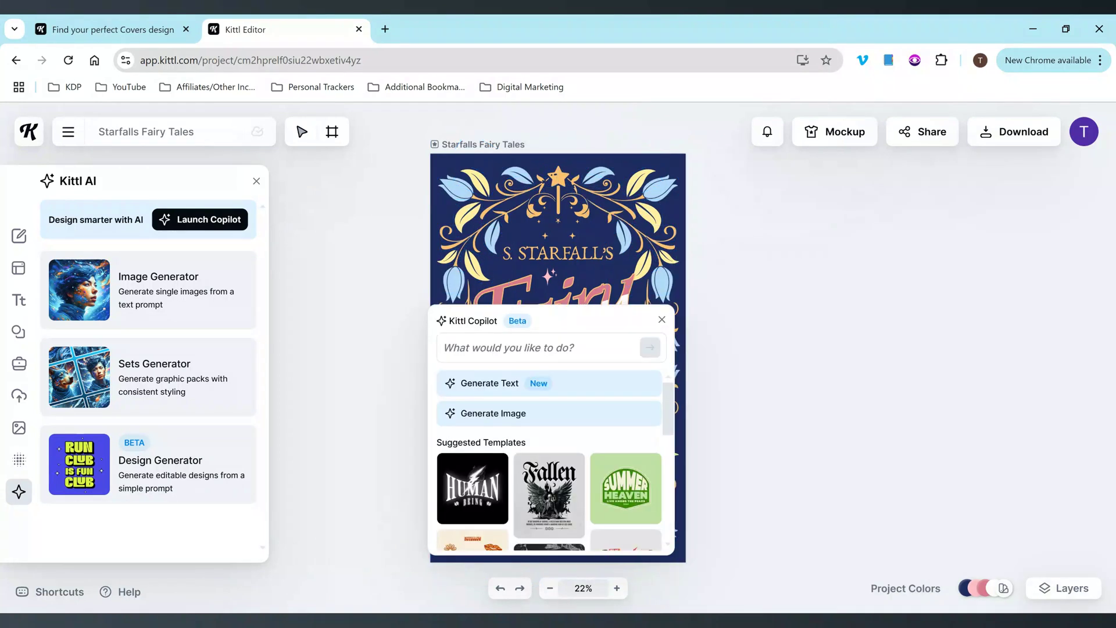
click(605, 325)
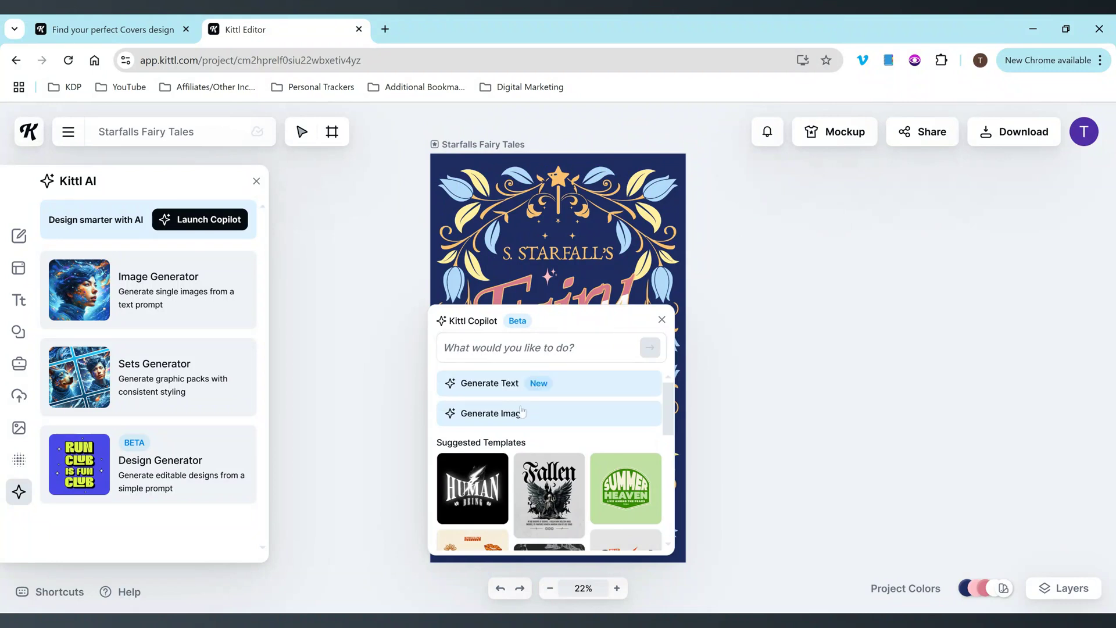
Have Copilot generate 'inspiring' headline suggestions twice, then open the AI Image Generator.
click(496, 391)
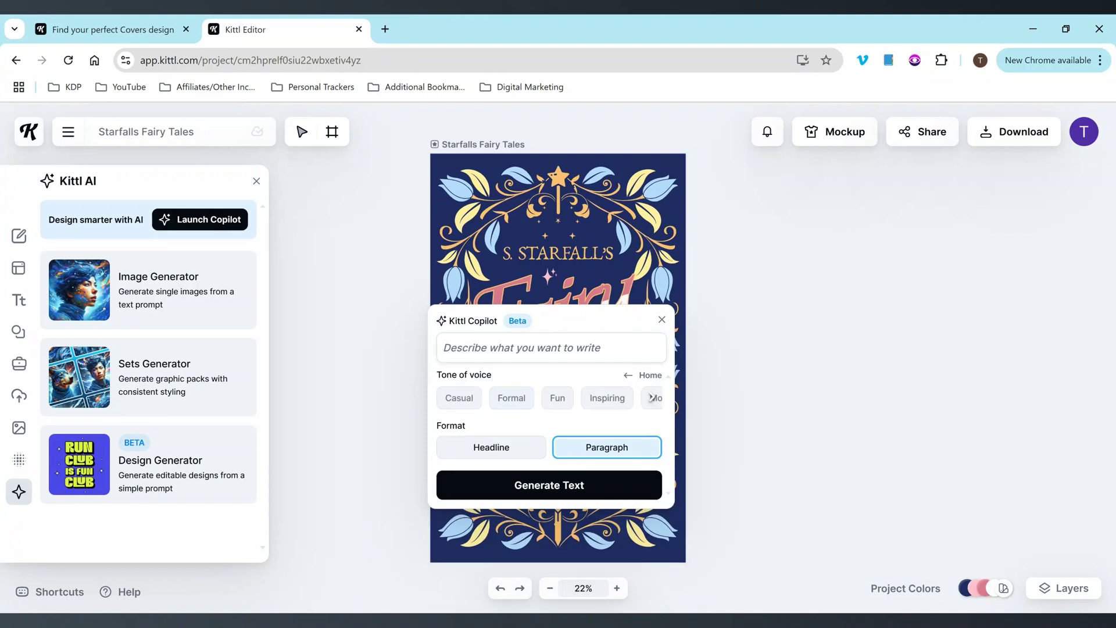
click(503, 453)
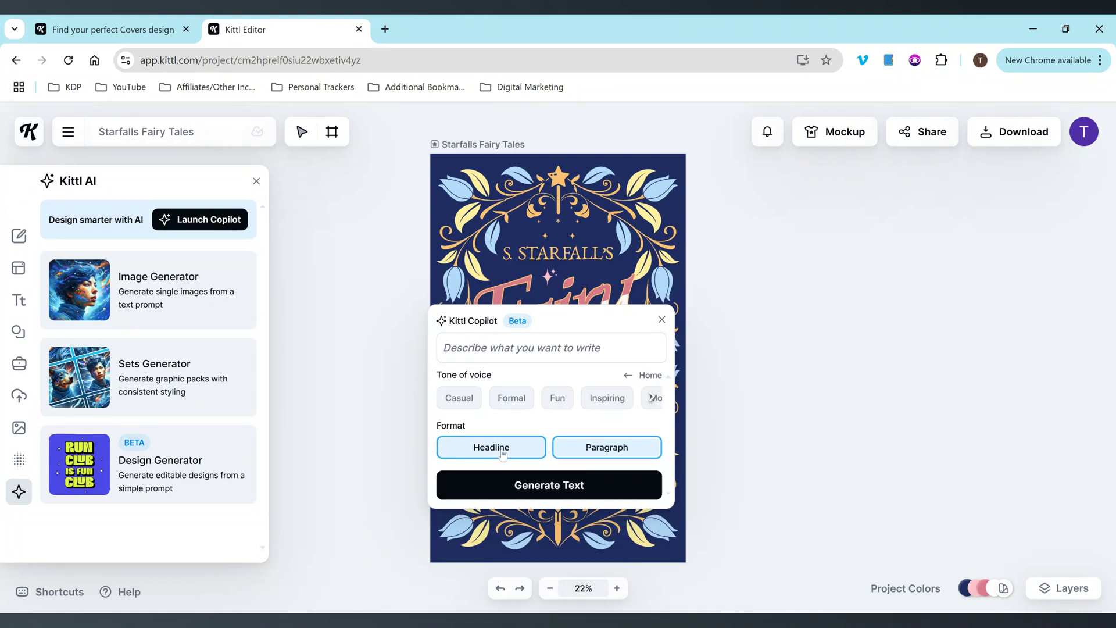
text(inspiring)
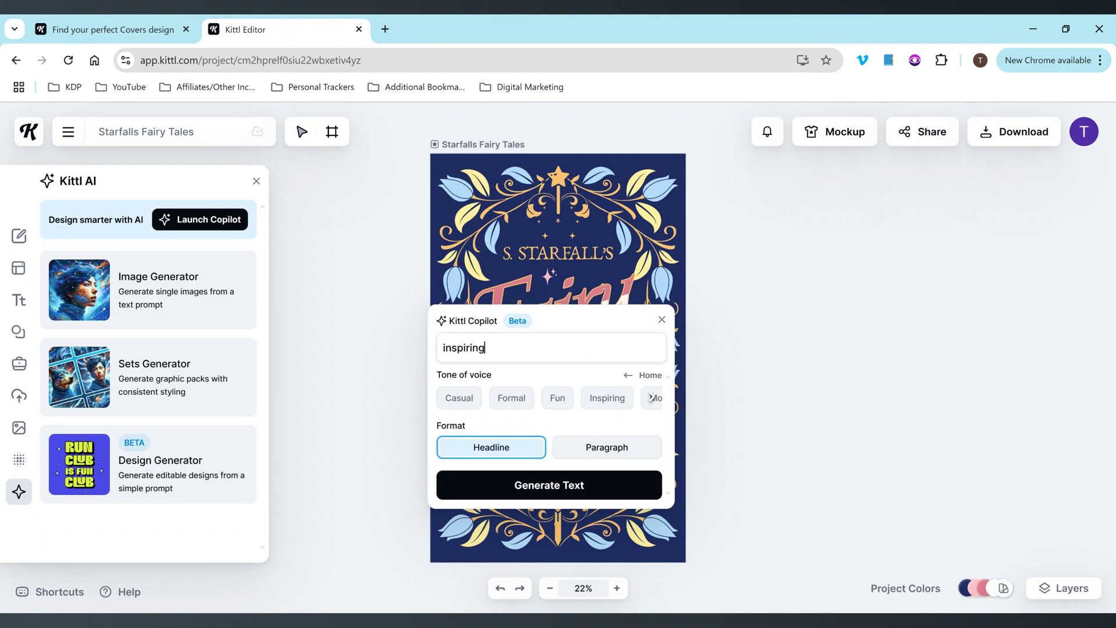
key(Return)
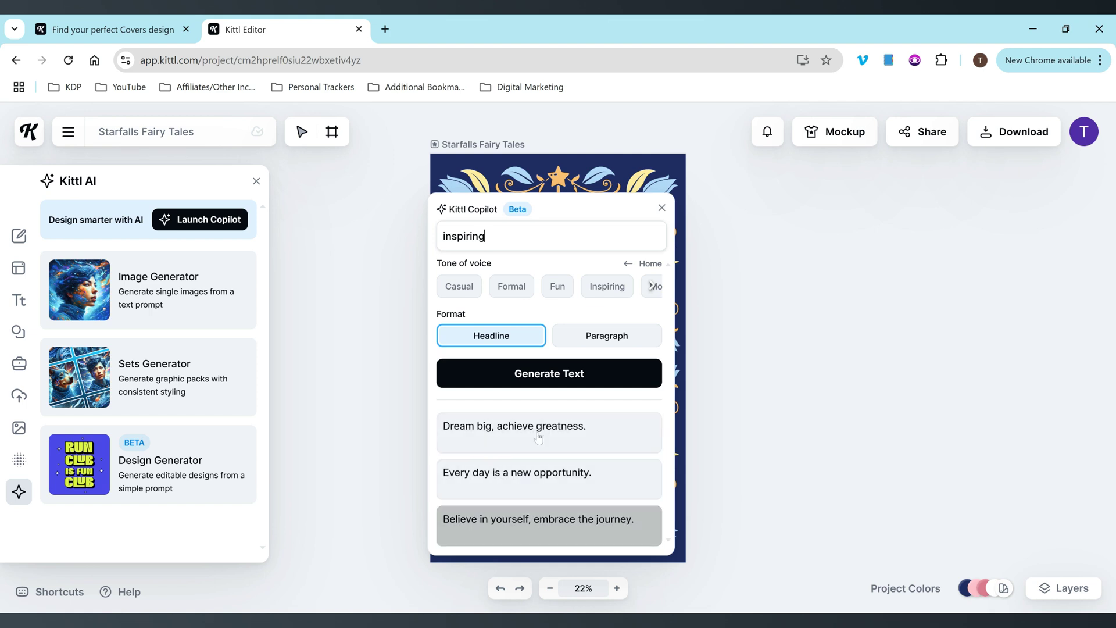
click(556, 373)
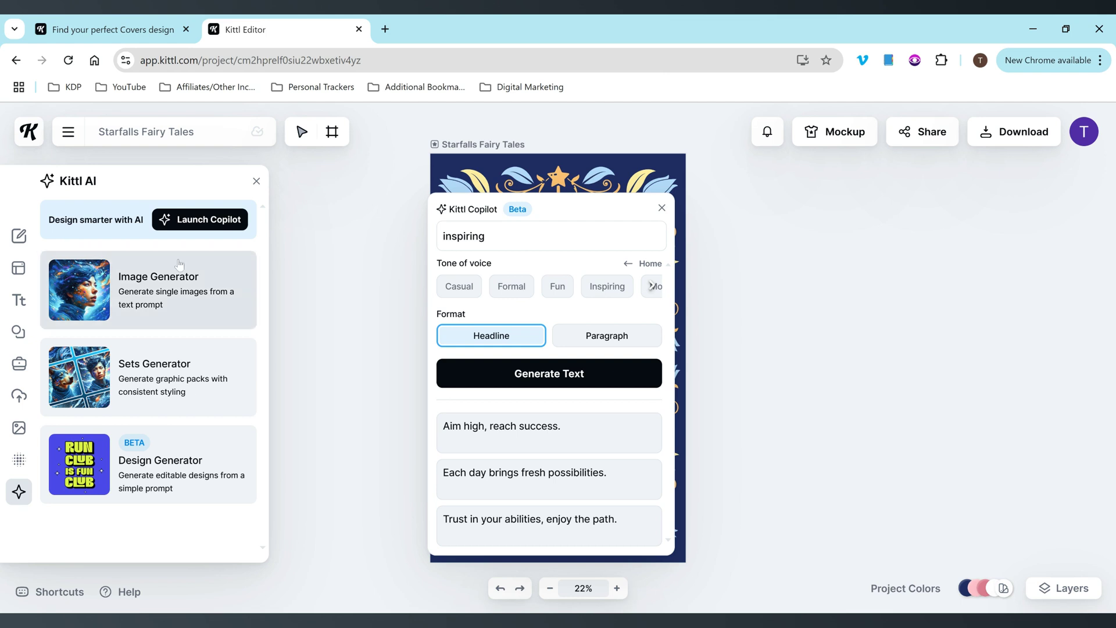
click(185, 300)
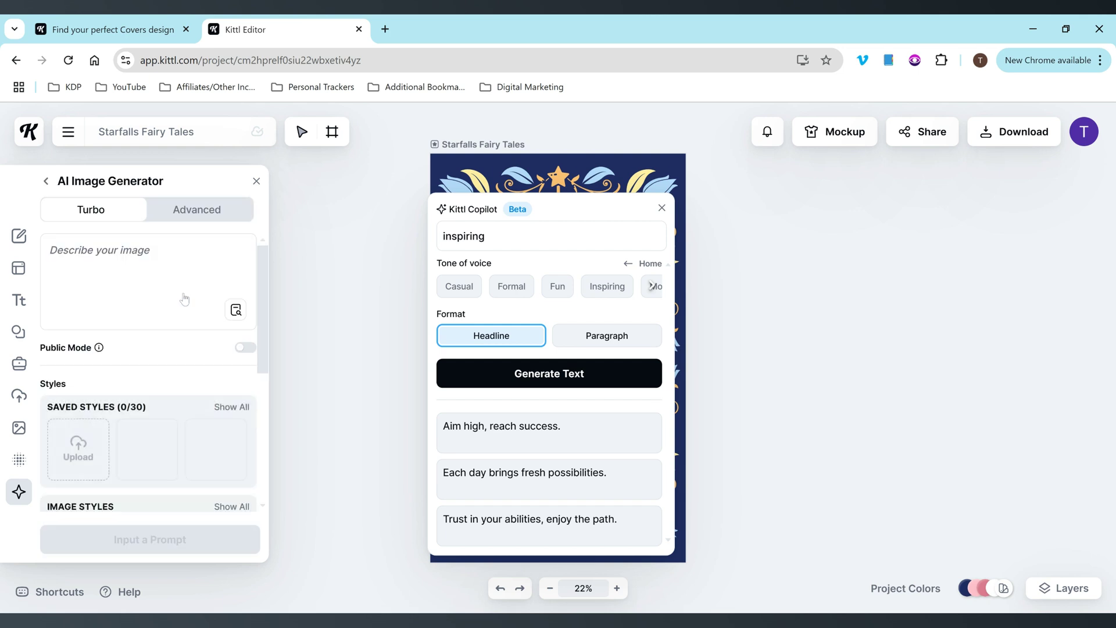
Generate an AI 'rocketship' image for the cover, then a second rocket variation.
click(51, 250)
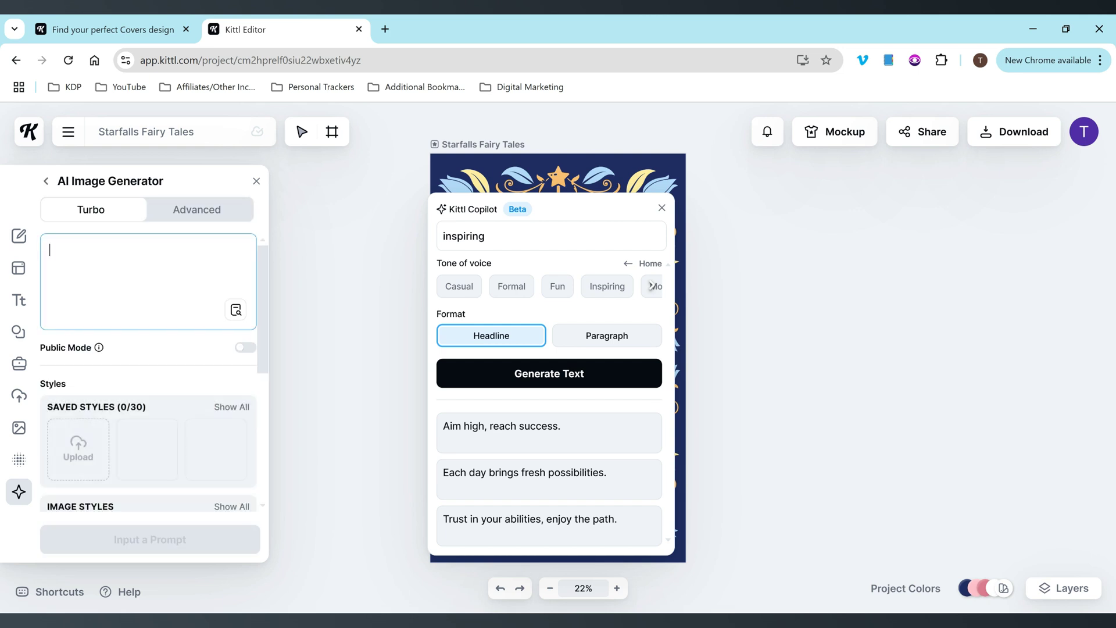
text(rocketship)
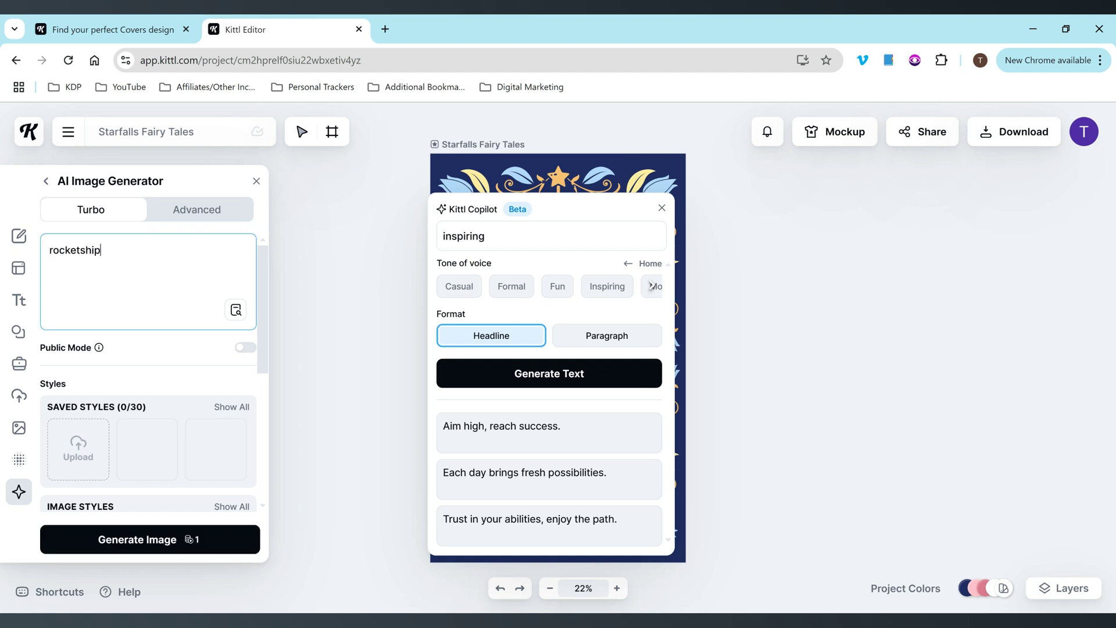
key(Return)
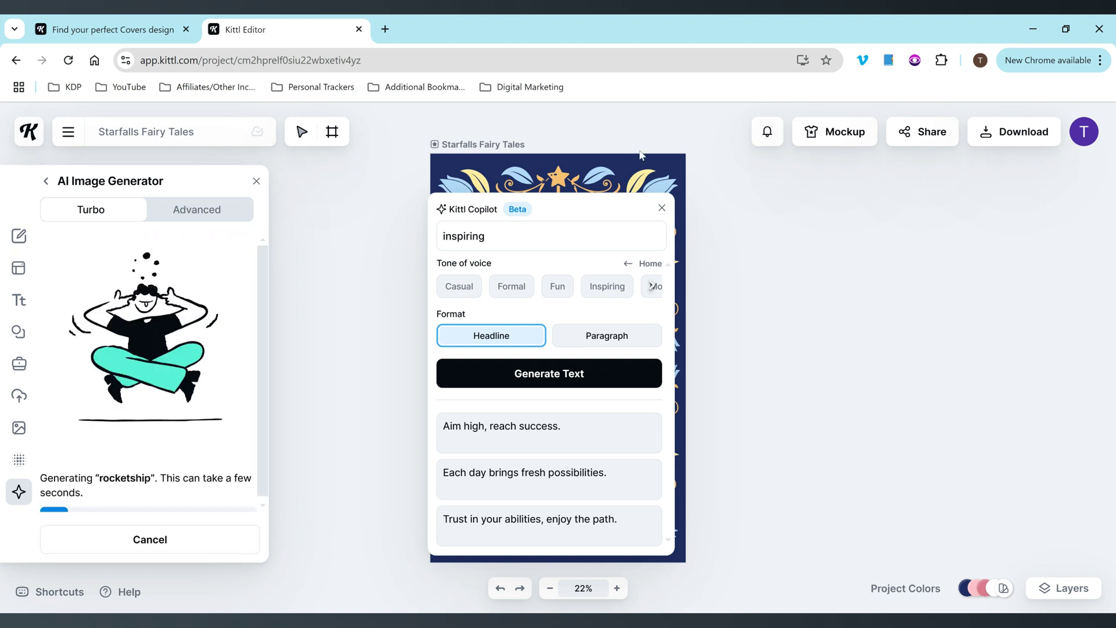
key(Escape)
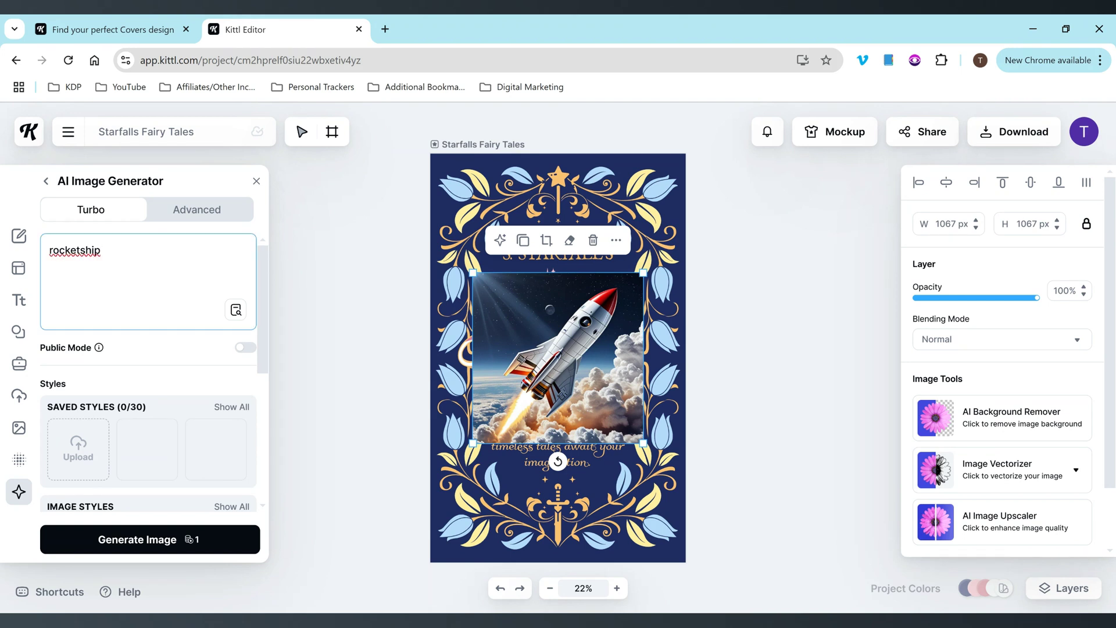
key(Return)
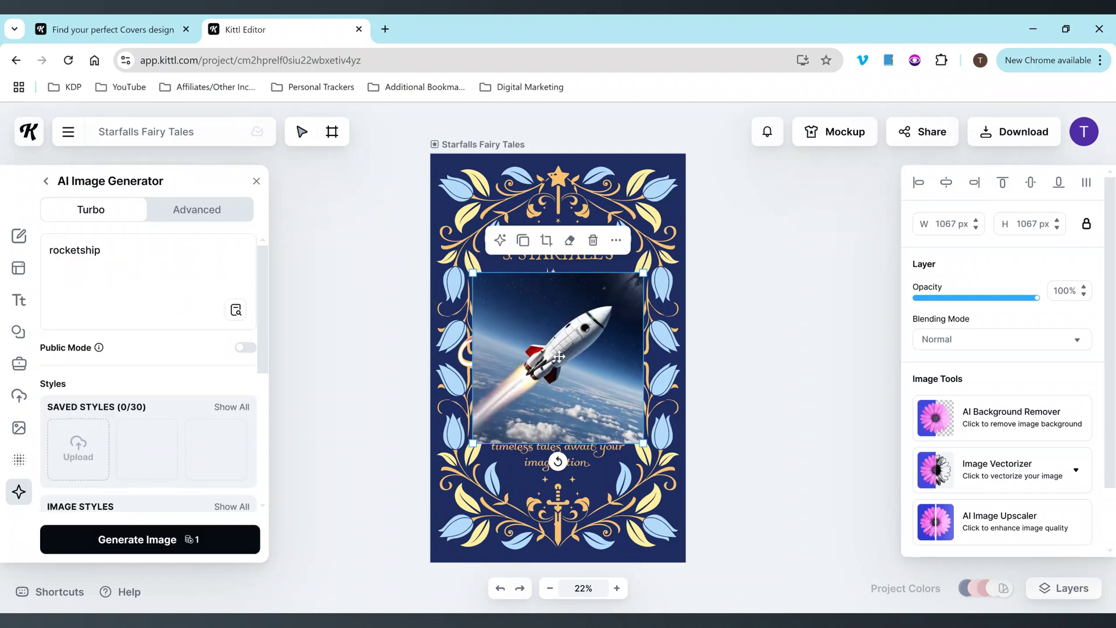
key(ctrl+z)
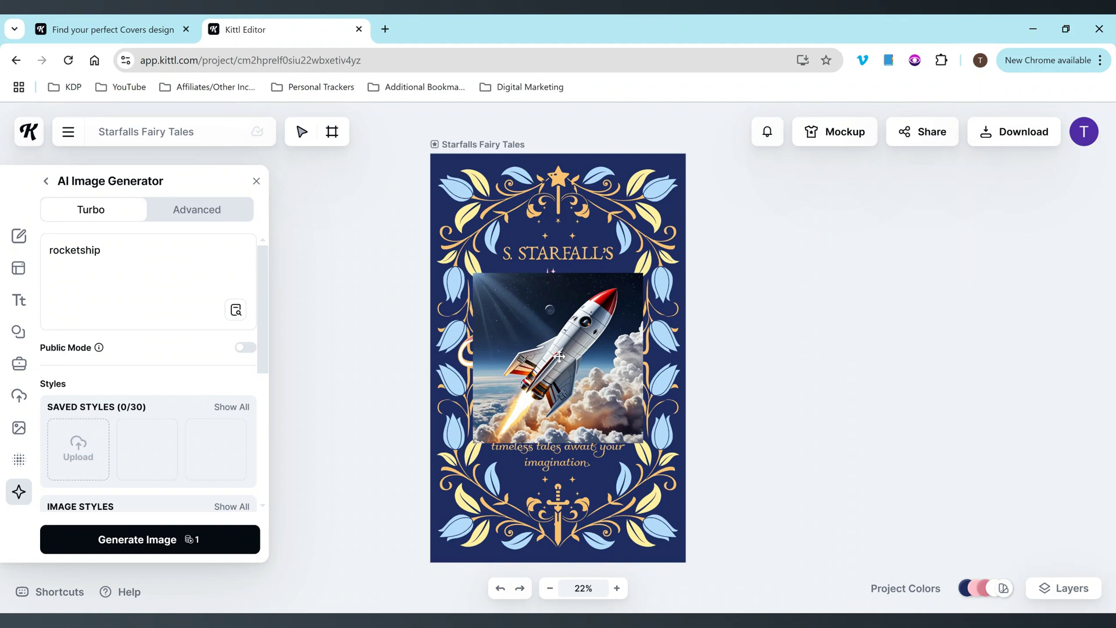
Replace the rocket picture with two AI images generated from 'dog riding rocketship'.
click(558, 356)
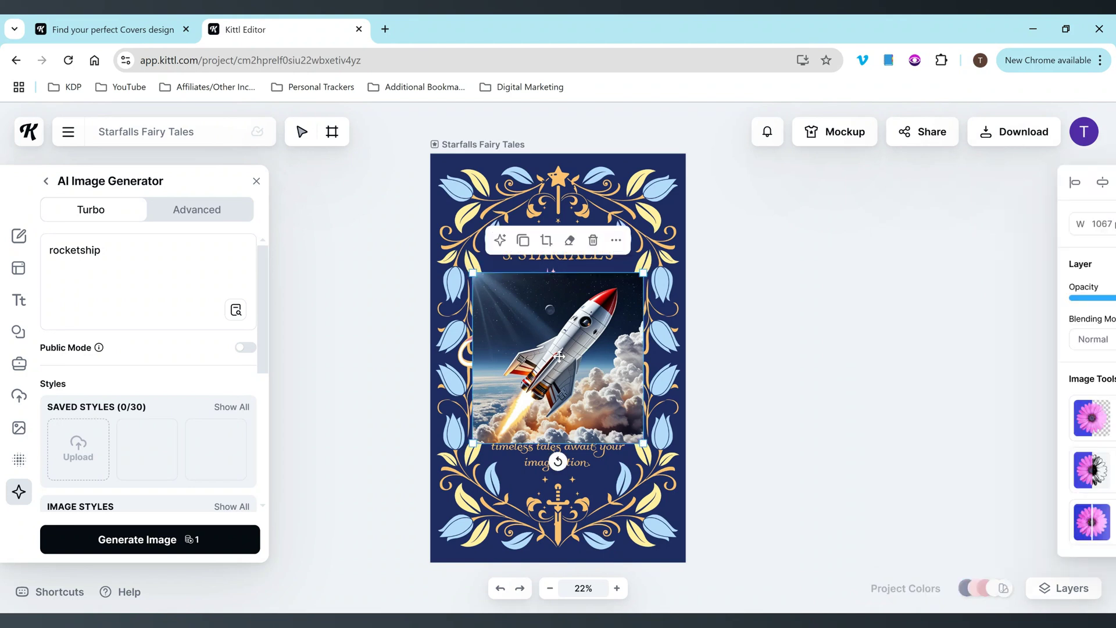
key(Delete)
double_click(74, 250)
text(dog ridi)
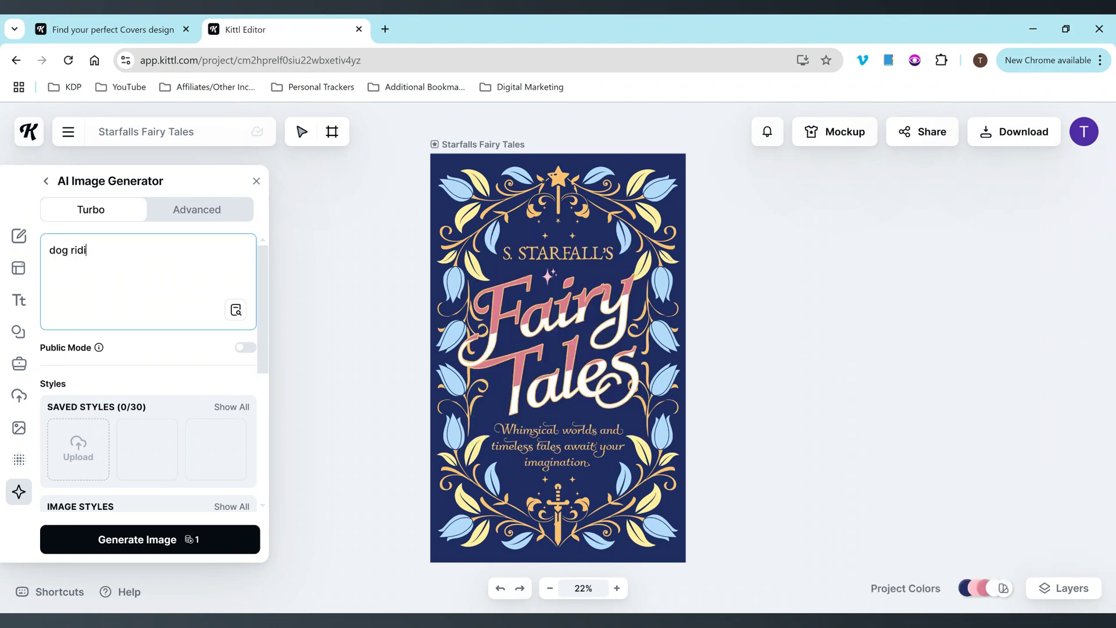
text(ng rocketship)
key(Return)
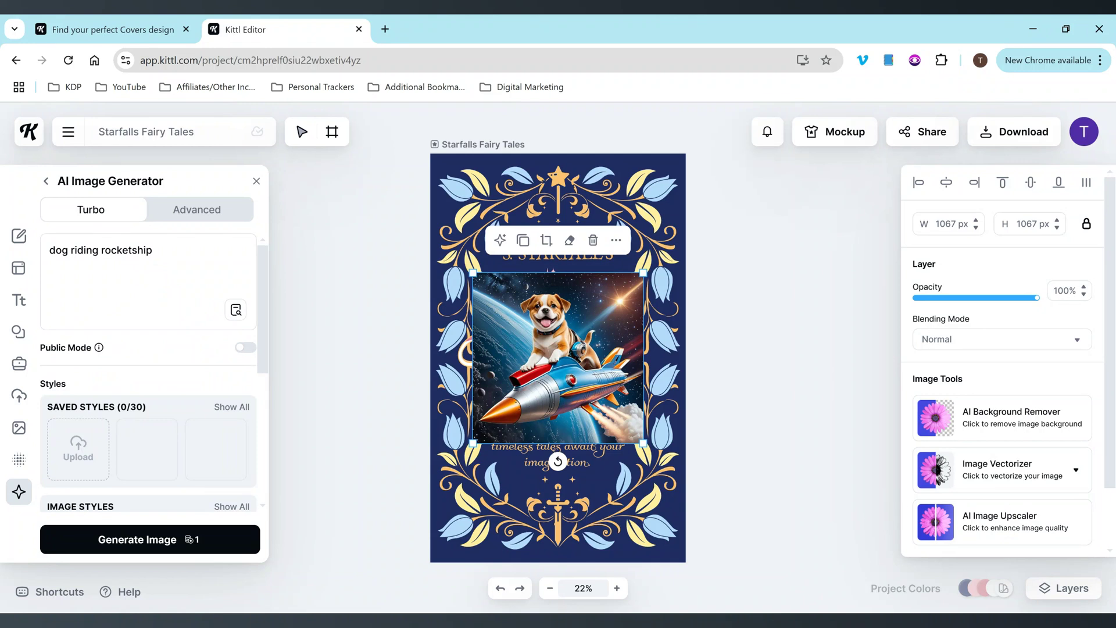
key(Return)
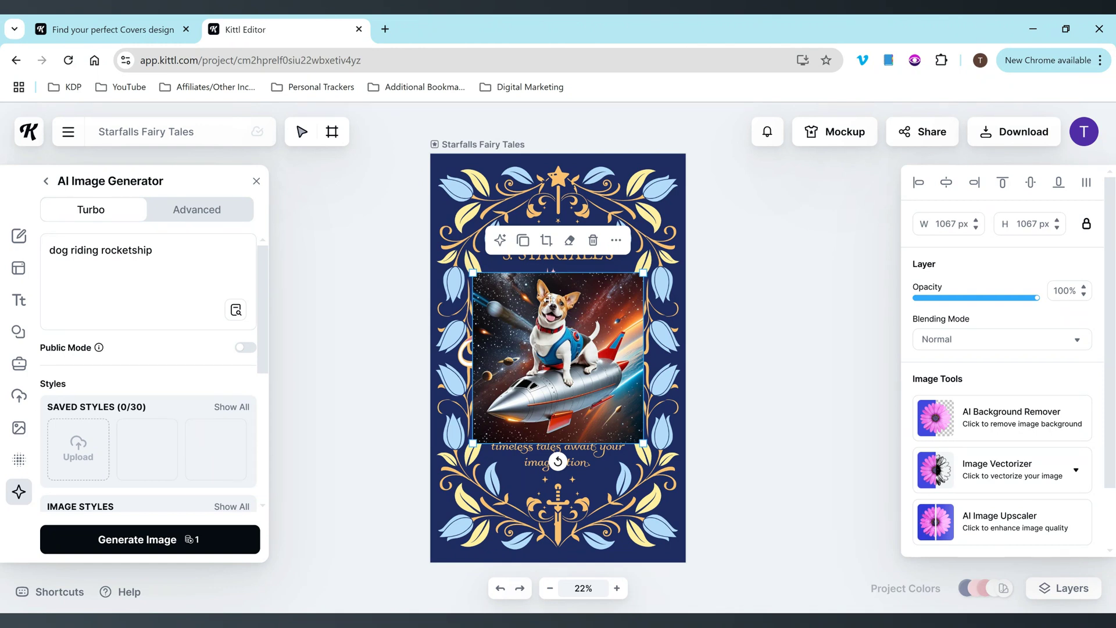
Delete the dog-on-rocket picture from the cover.
key(ctrl+z)
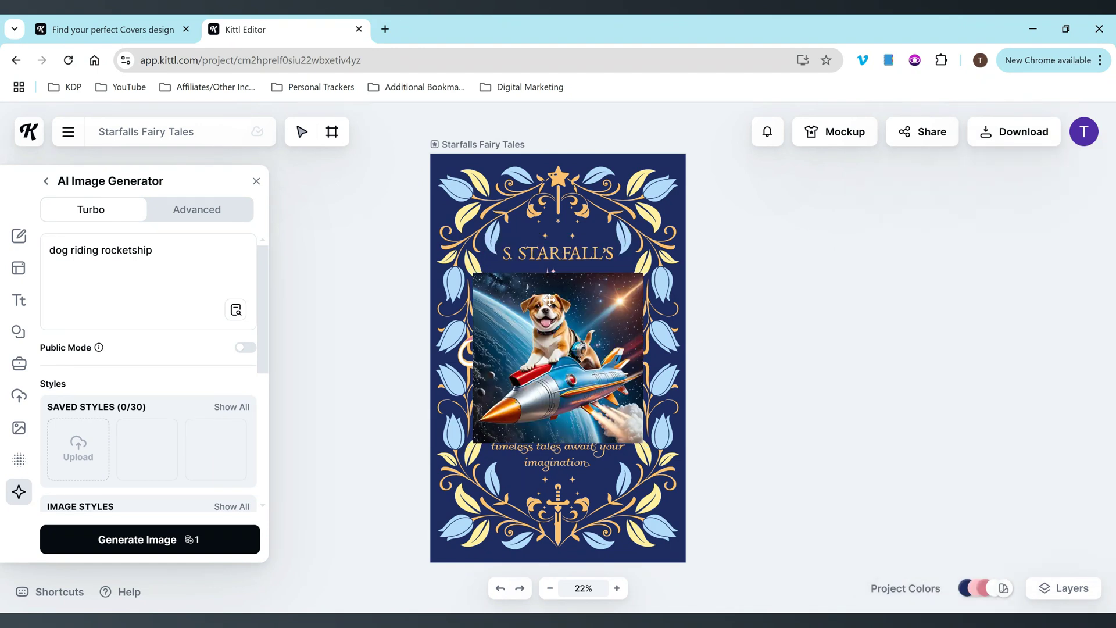
click(550, 300)
key(Delete)
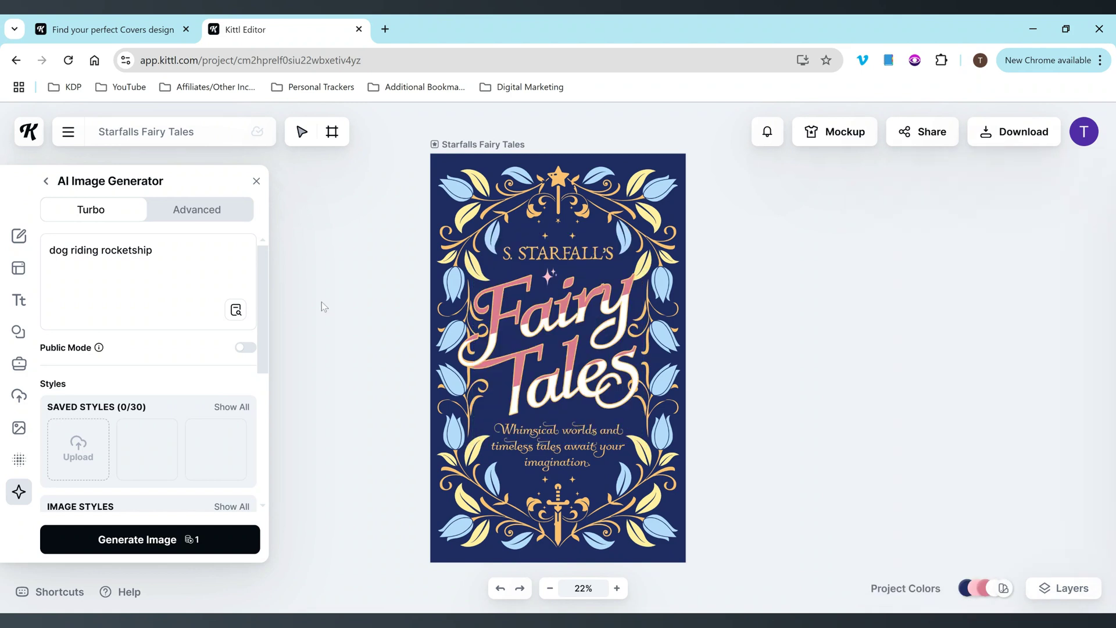
Generate Logo designs for 'a book publisher' in the AI Design Generator.
click(46, 181)
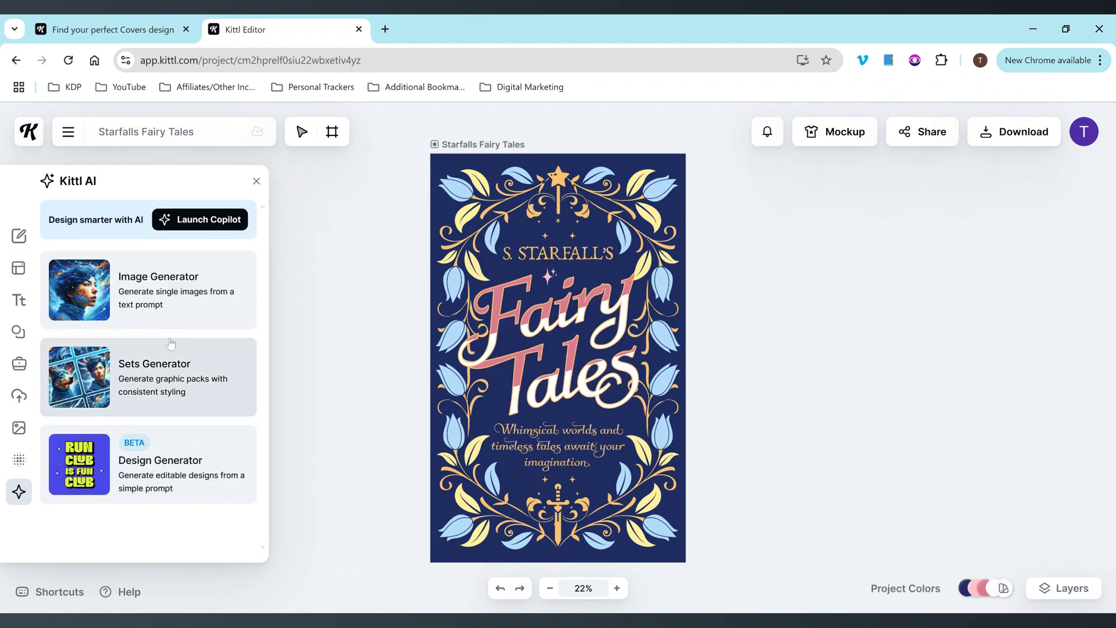
click(170, 465)
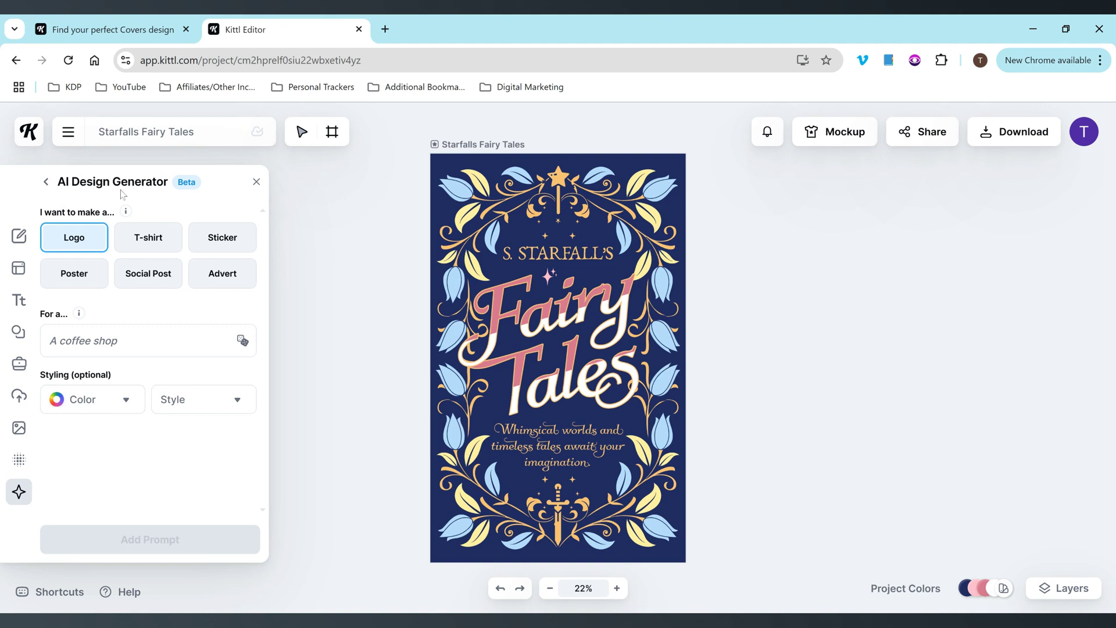
click(119, 339)
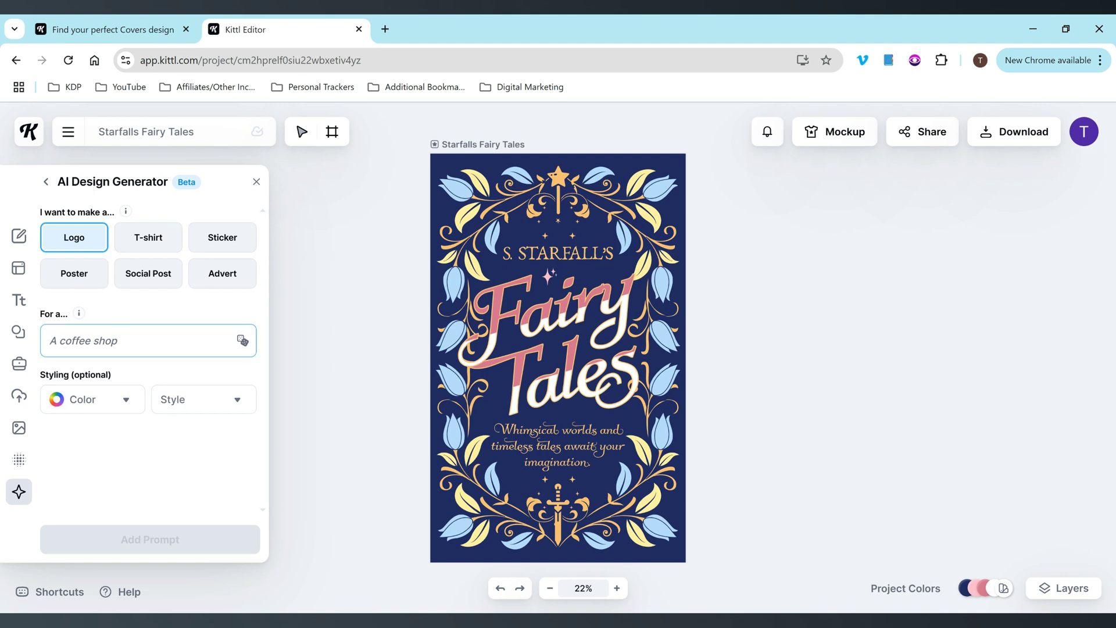
text(a book pic)
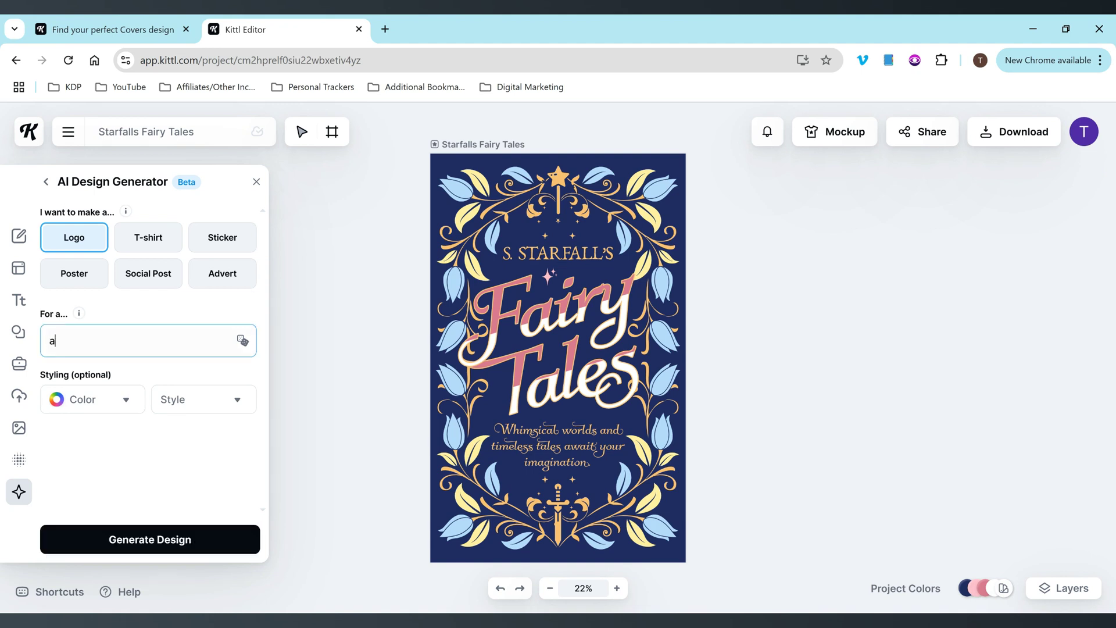
key(BackSpace)
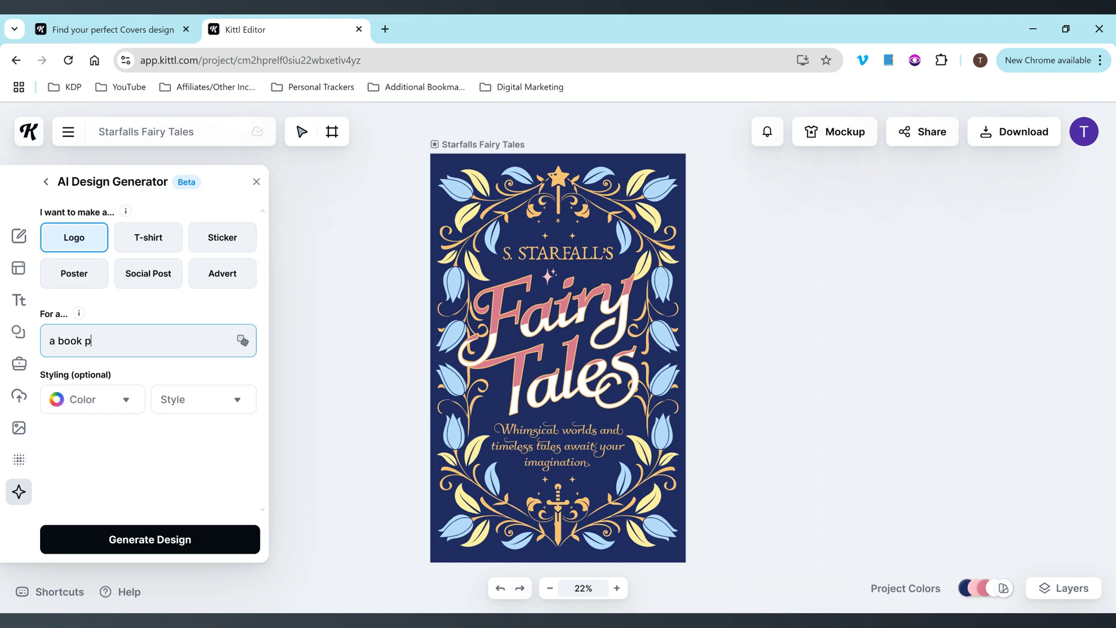
text(ublisher)
click(191, 541)
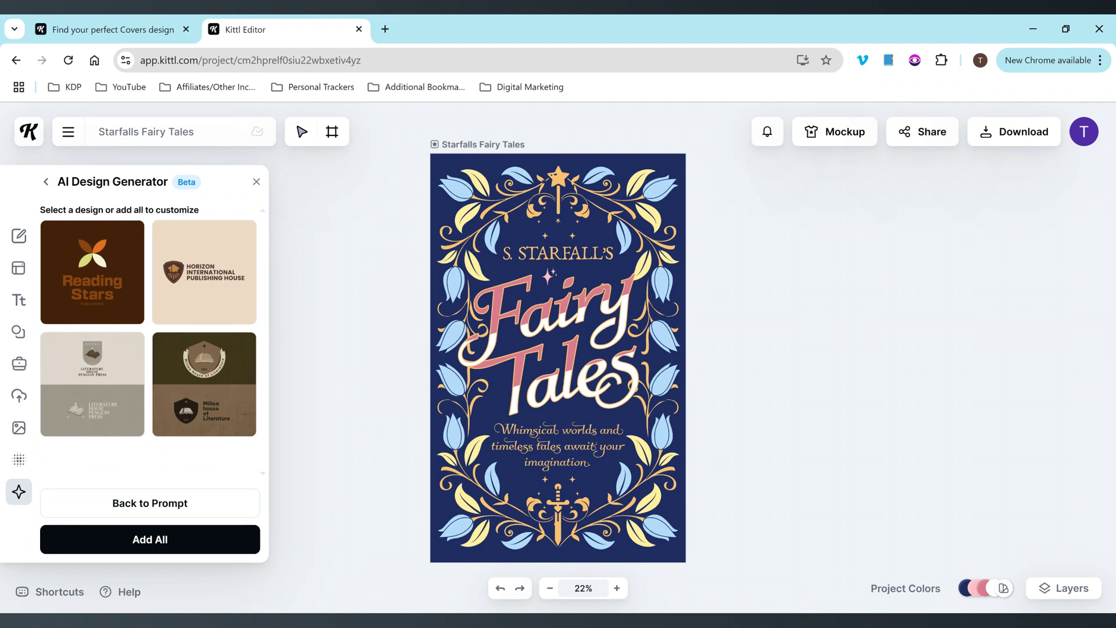
Regenerate the book publisher logos with Pinks colour and Retro style.
click(119, 502)
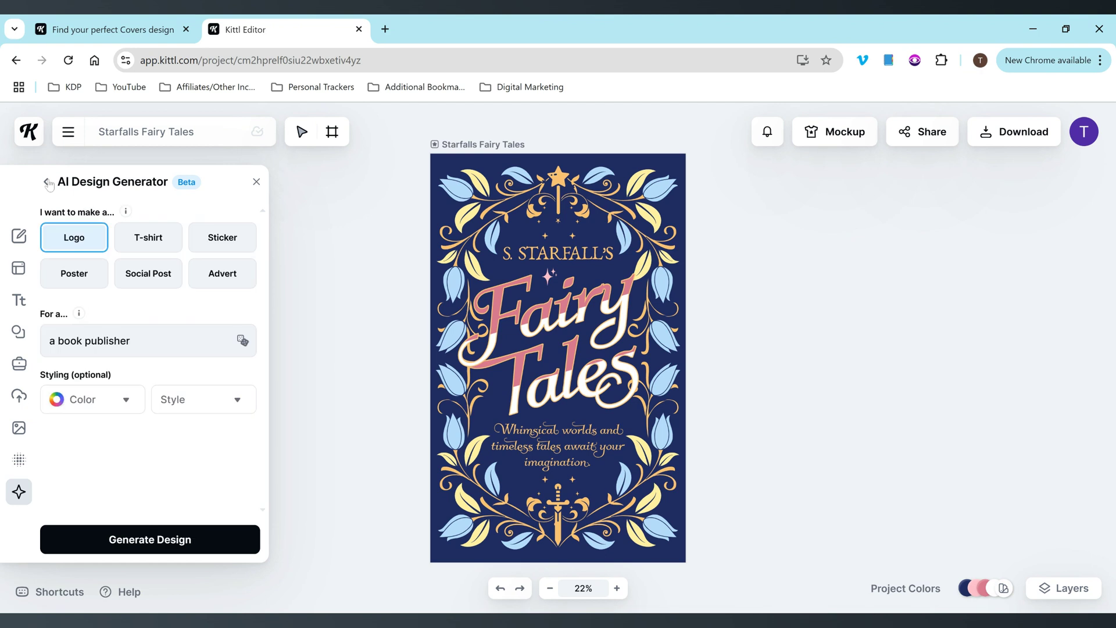
click(107, 408)
click(59, 453)
click(174, 399)
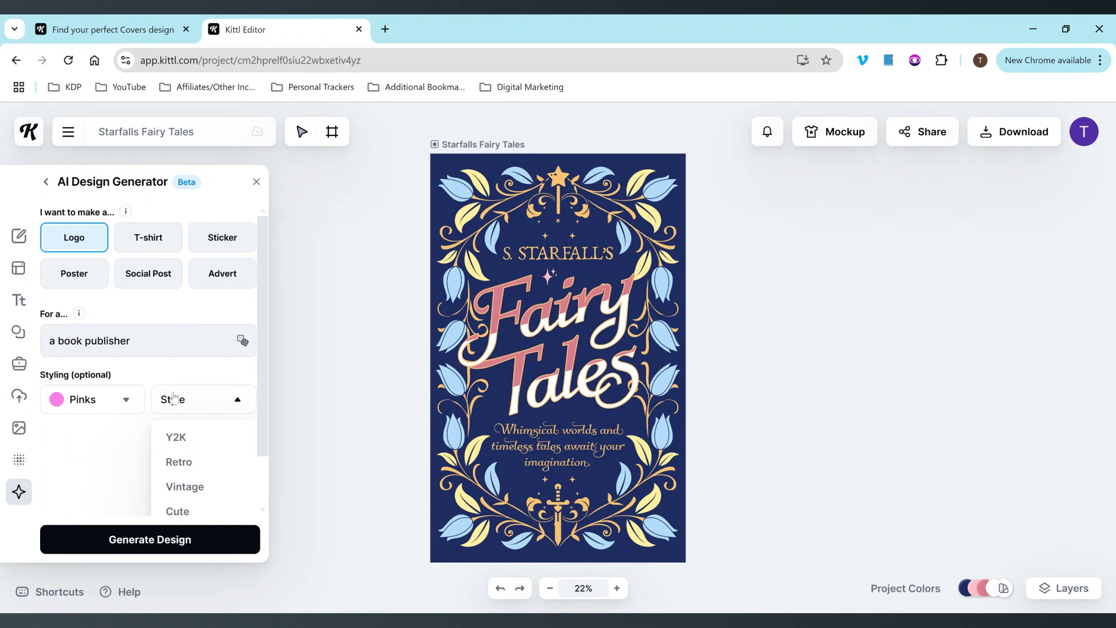
click(185, 463)
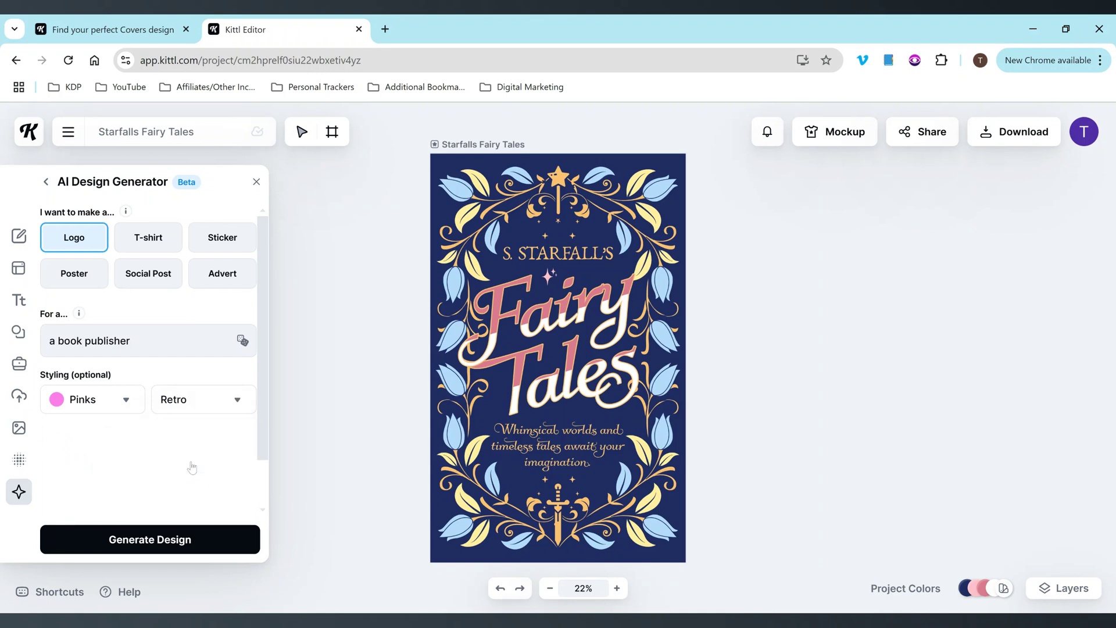
click(199, 540)
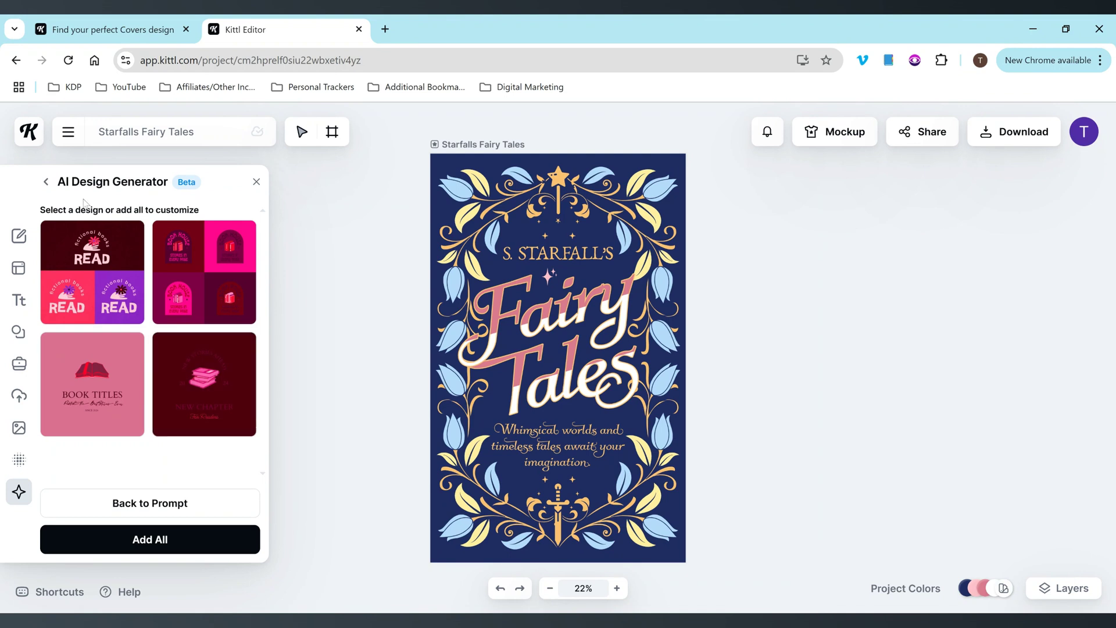
click(47, 183)
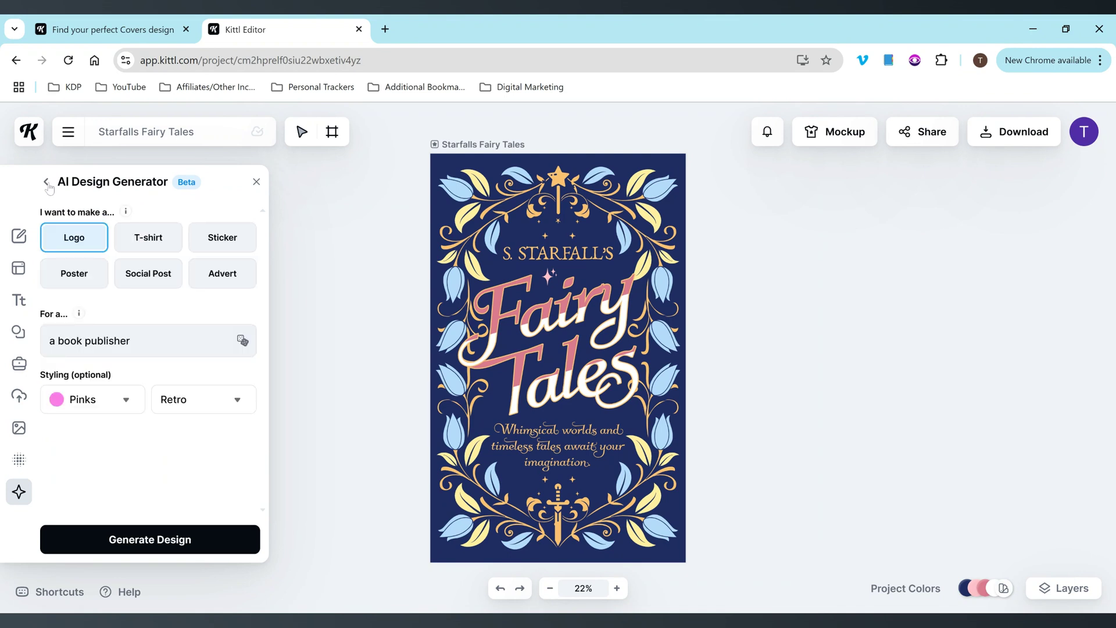
Edit the logo subject to an ice cream wording and generate designs.
click(145, 340)
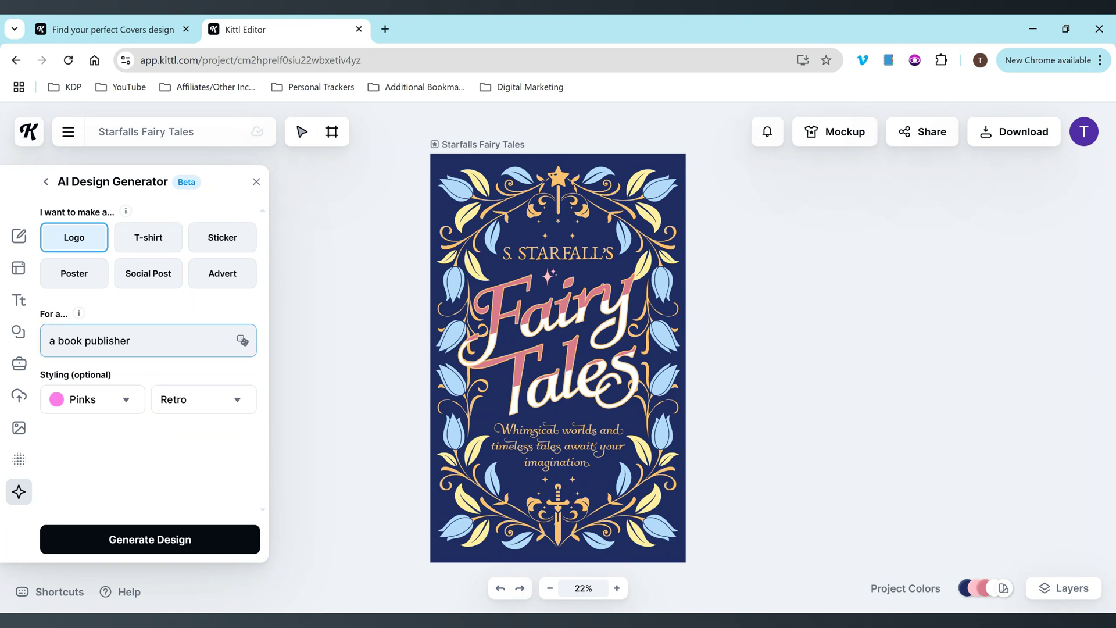
text(animal)
key(BackSpace)
key(BackSpace)
key(BackSpace)
key(BackSpace)
key(BackSpace)
key(BackSpace)
text(named ice cre)
key(BackSpace)
key(BackSpace)
text(ream)
key(Return)
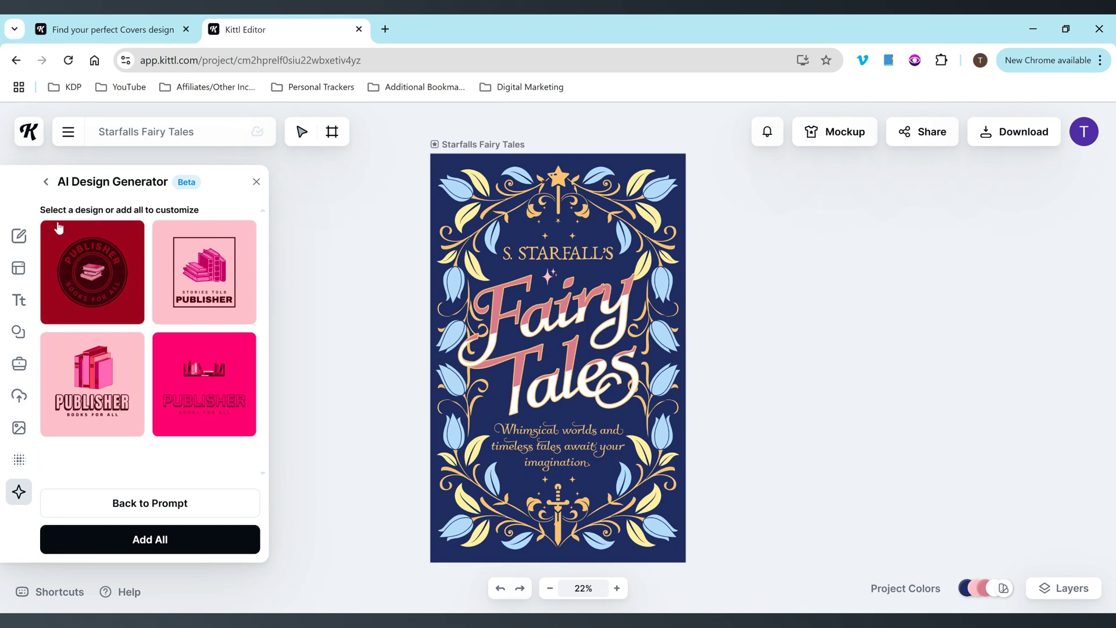
Replace the subject with 'ice cream' and generate pink Retro ice cream logos.
click(46, 184)
key(ctrl+shift+Left)
key(ctrl+shift+Left)
key(ctrl+shift+Left)
key(ctrl+shift+Left)
key(ctrl+shift+Left)
key(ctrl+shift+Left)
key(BackSpace)
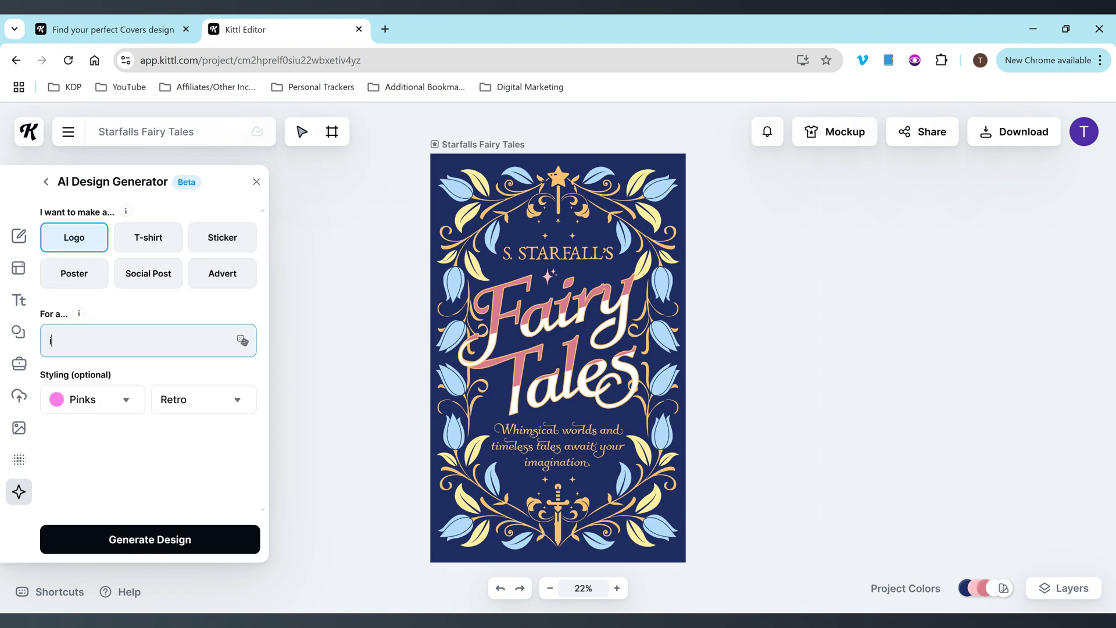
text(ice cream)
click(153, 538)
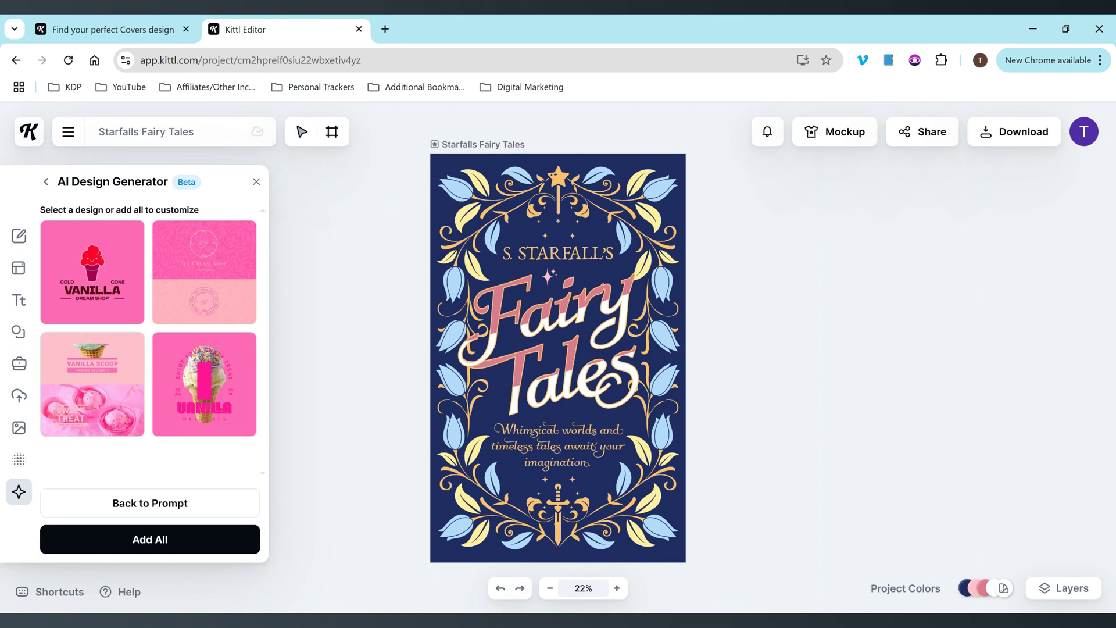
Extend the subject to 'ice cream books', generate designs and dismiss the survey.
click(49, 181)
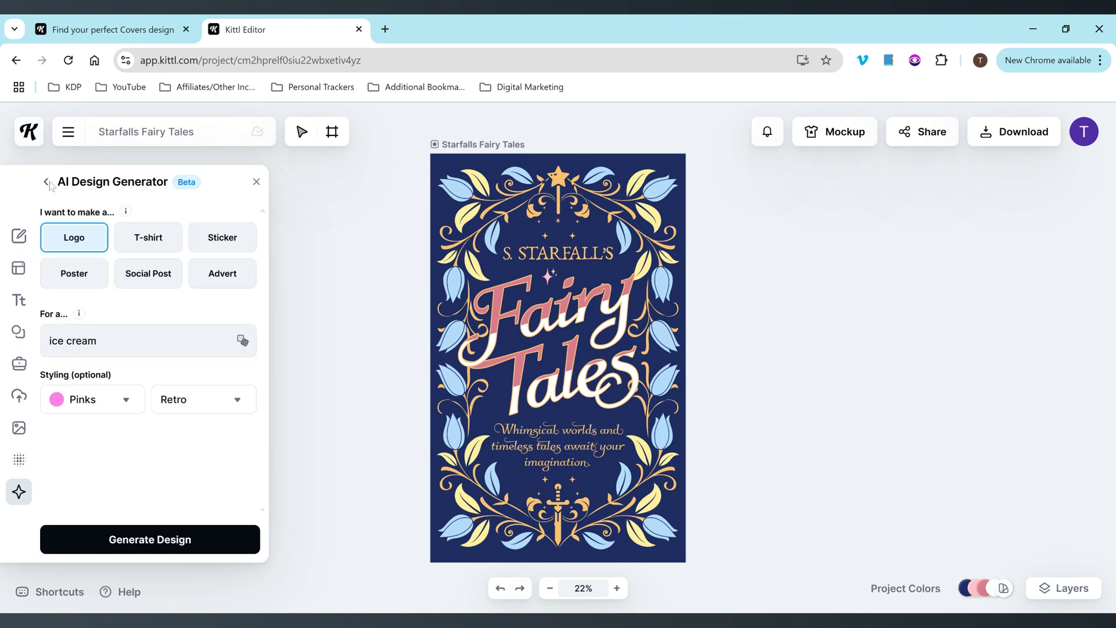
click(107, 340)
text(books)
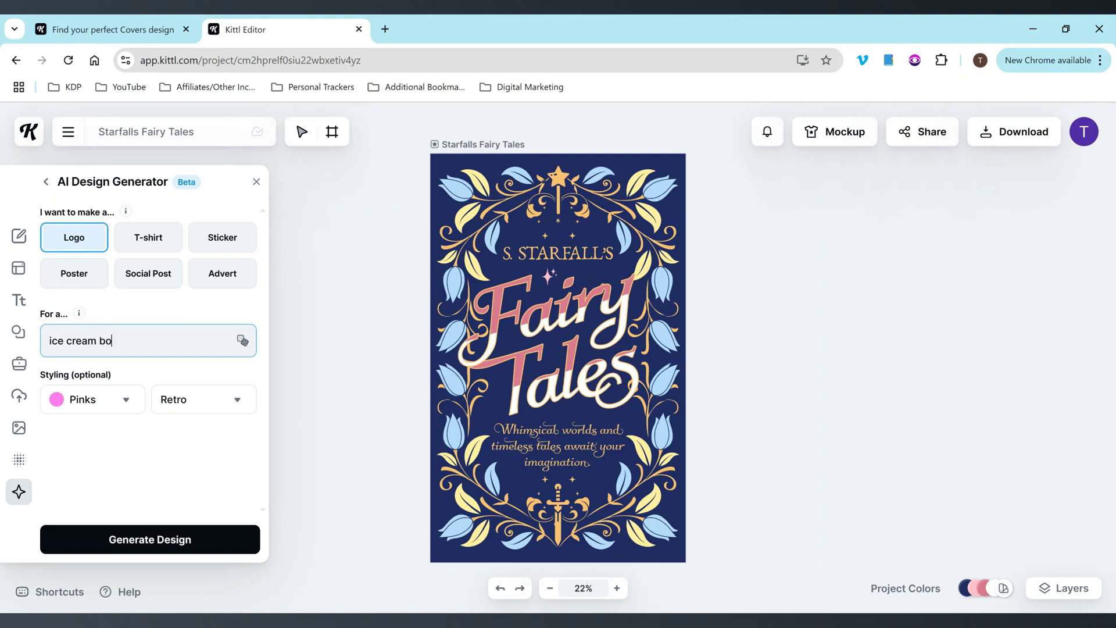
click(172, 526)
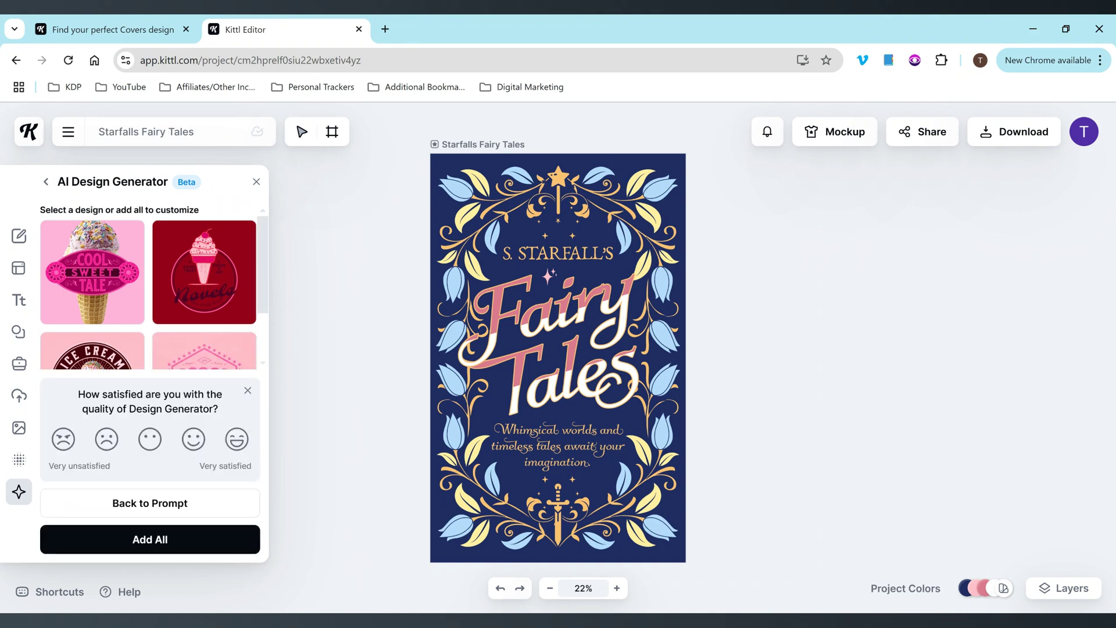
click(248, 390)
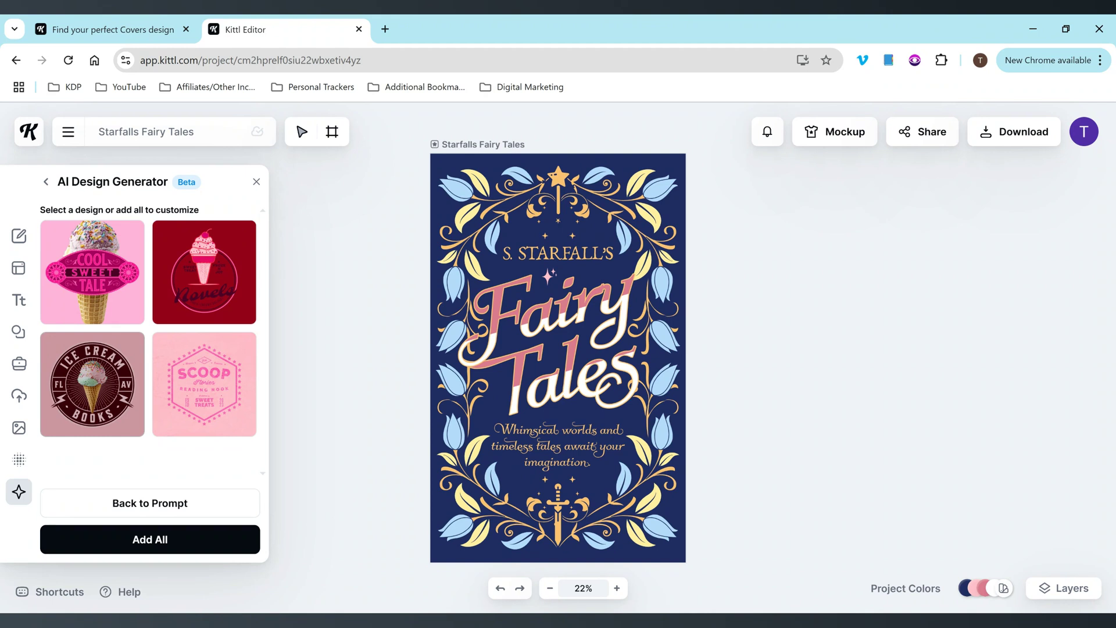
click(19, 300)
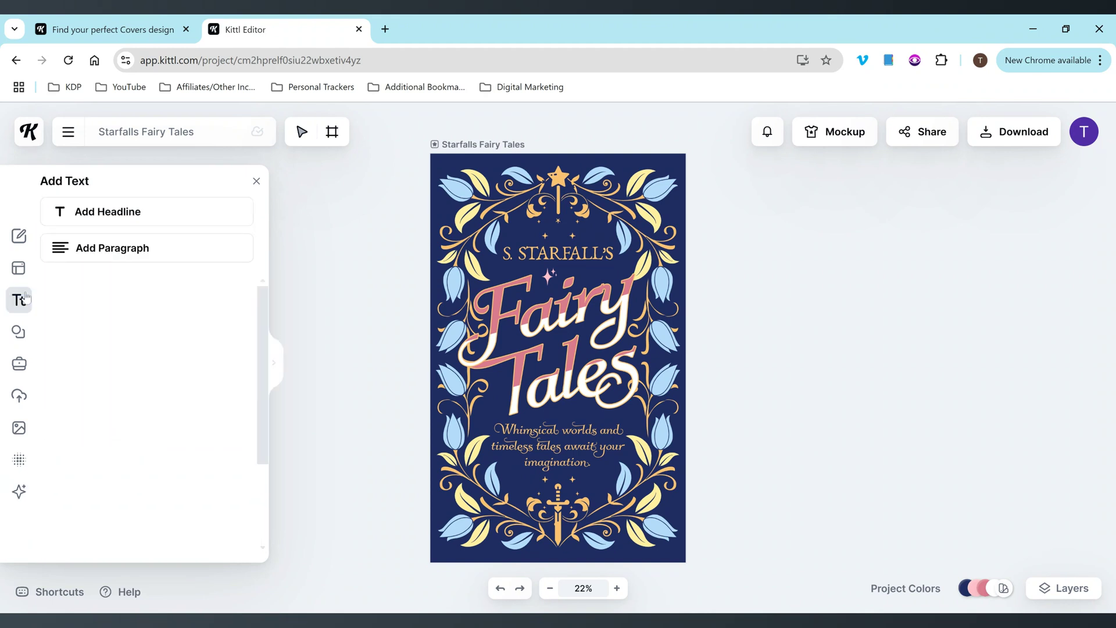
Browse the Abstract category of the element library.
click(18, 325)
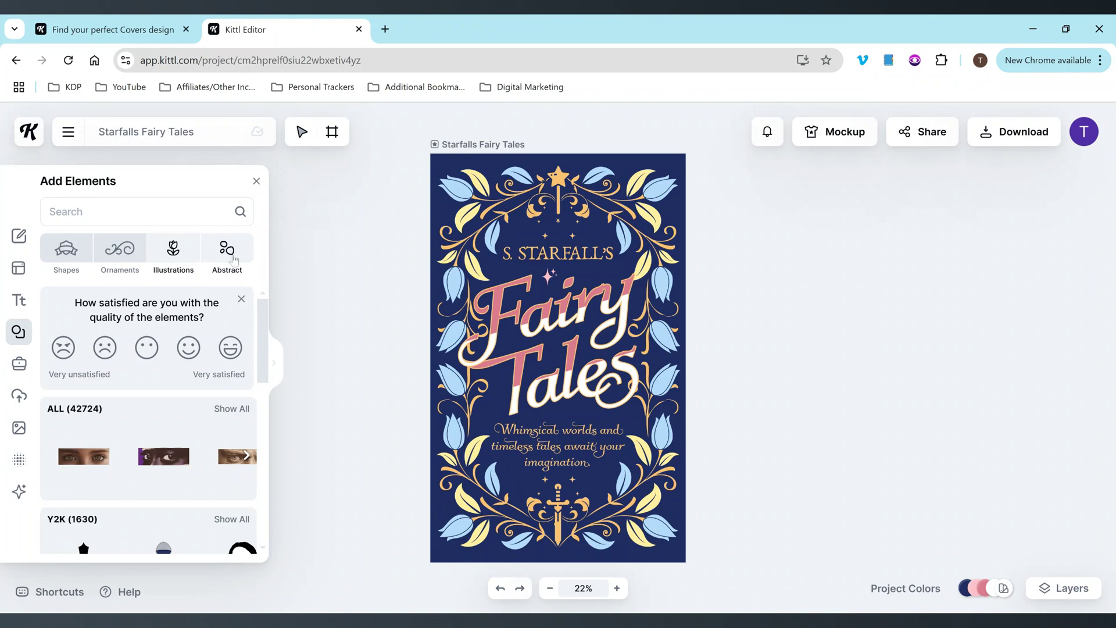
click(233, 259)
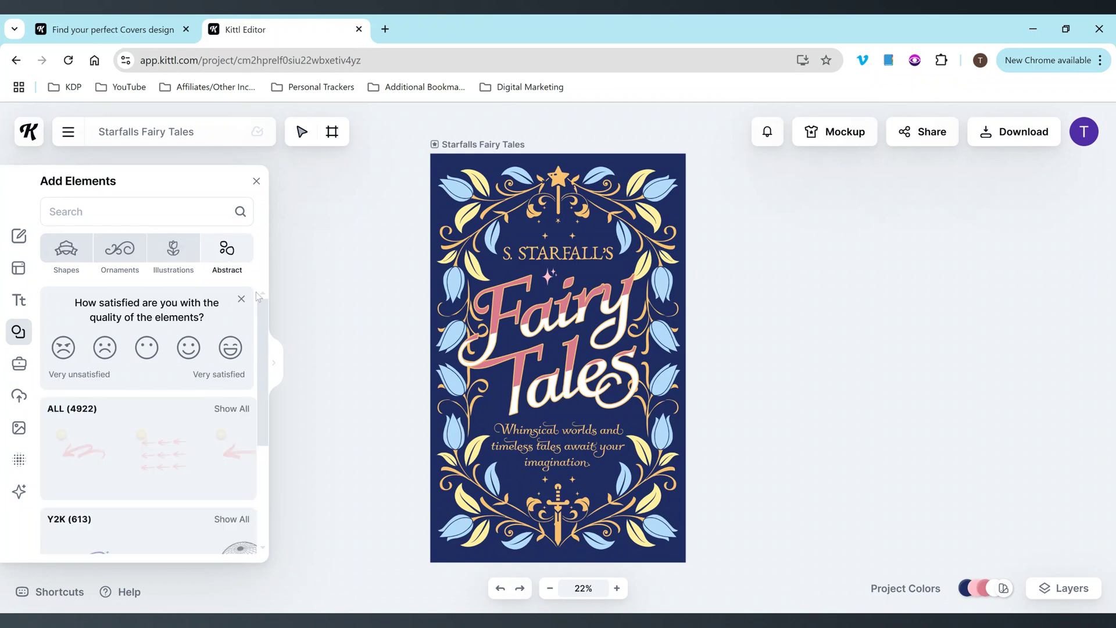
scroll(265, 392, down, 2)
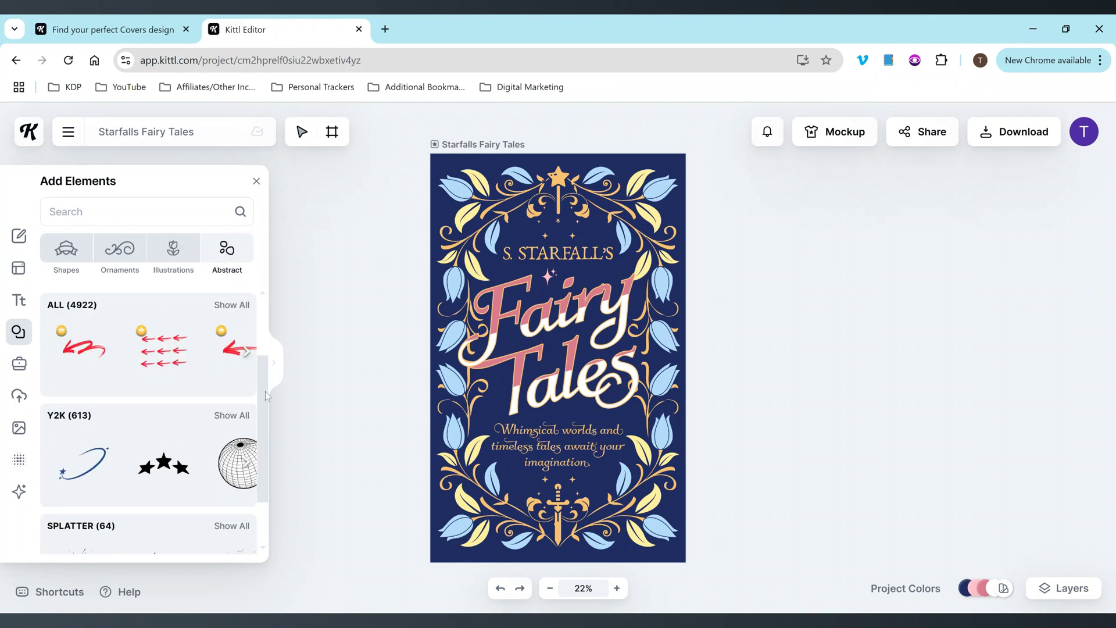
Search the elements for 'octagon' and scroll through the results.
click(19, 331)
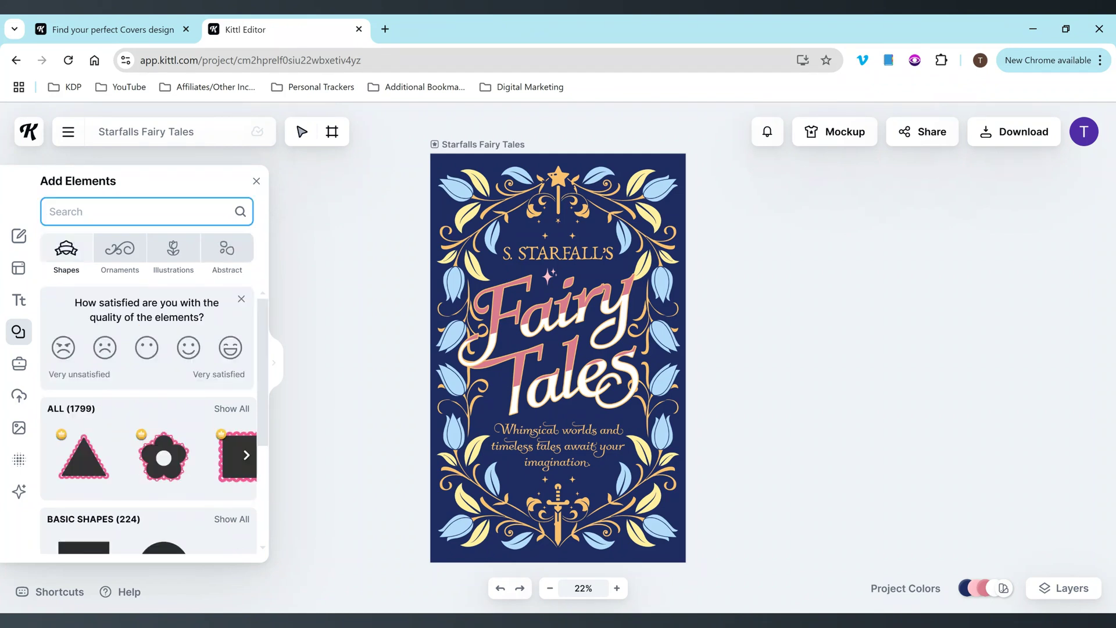
text(octagpon)
key(BackSpace)
key(BackSpace)
key(BackSpace)
text(on)
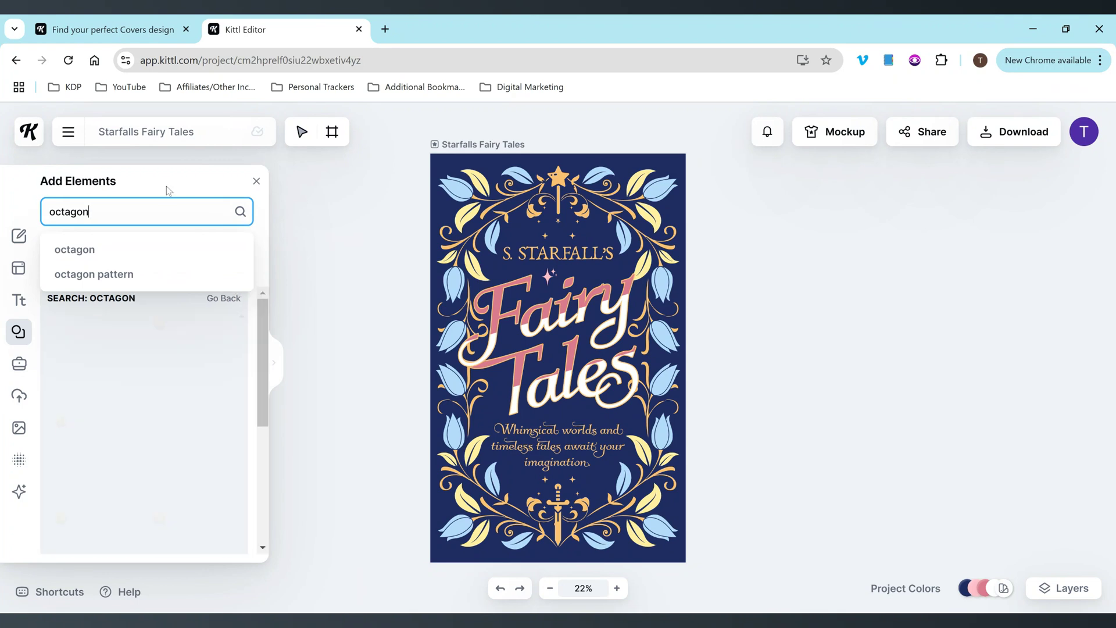
drag(261, 314, 262, 510)
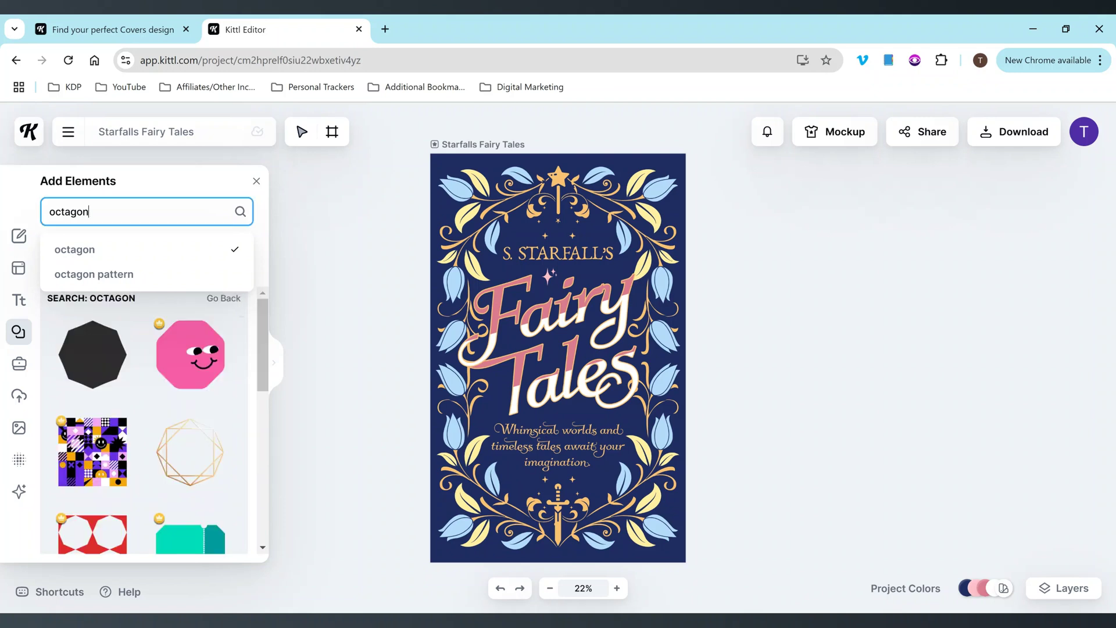
click(19, 269)
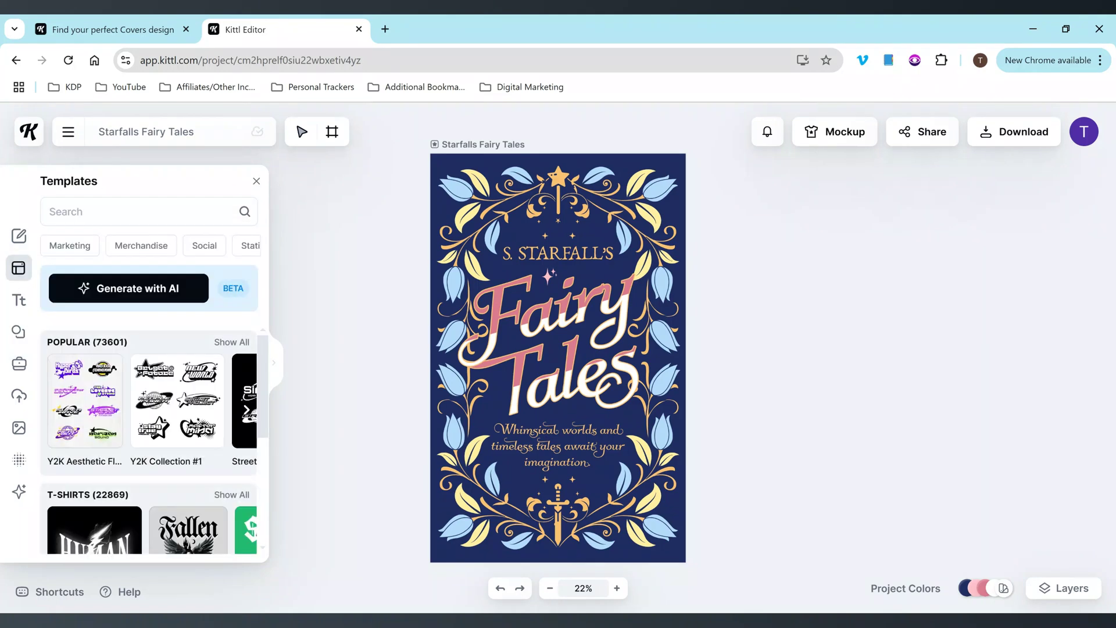
Generate Social Post designs instead of logos for the ice cream books prompt.
click(165, 291)
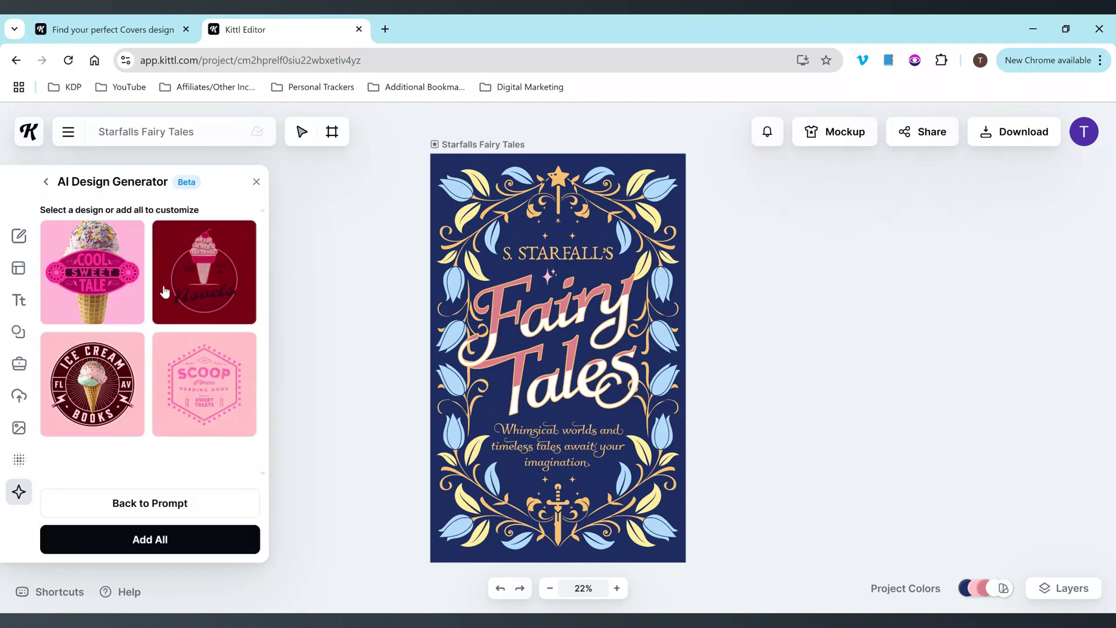
click(45, 182)
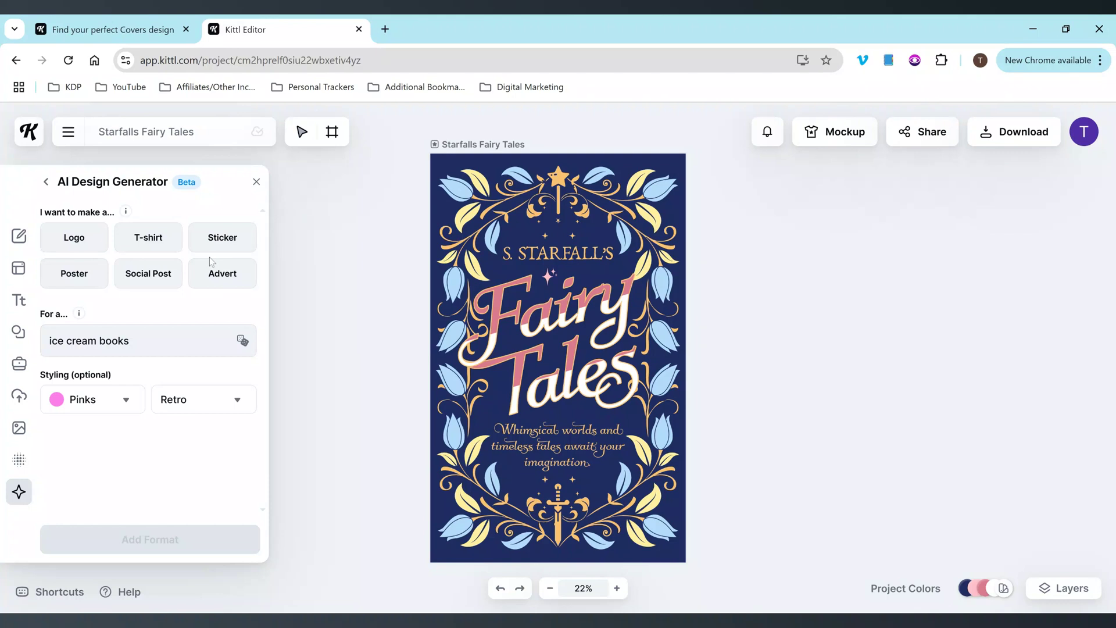
click(214, 286)
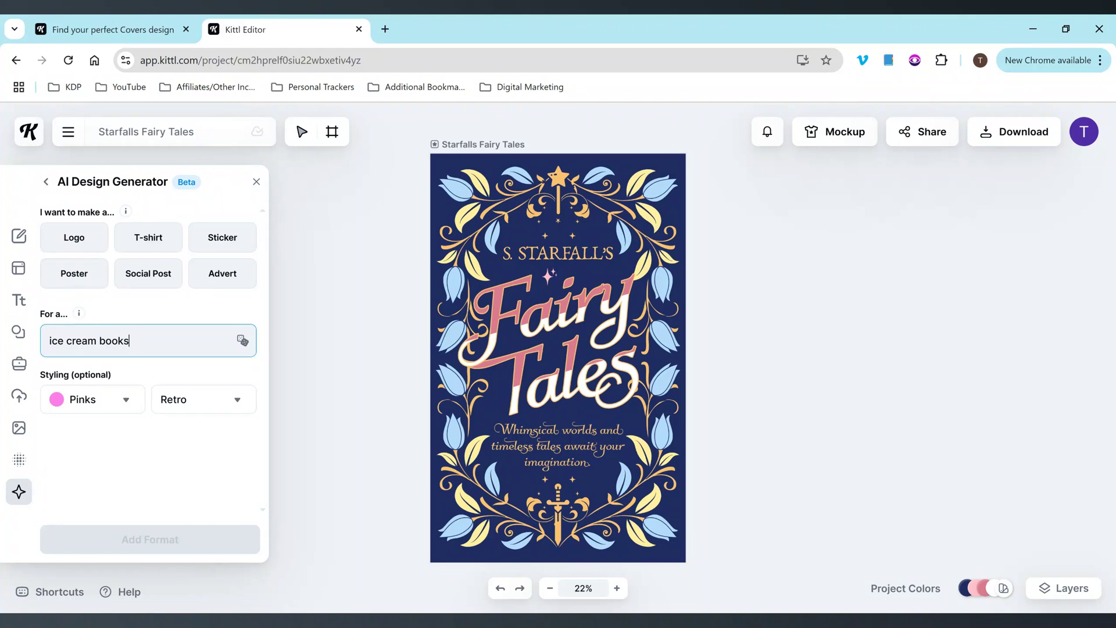
click(158, 272)
click(179, 539)
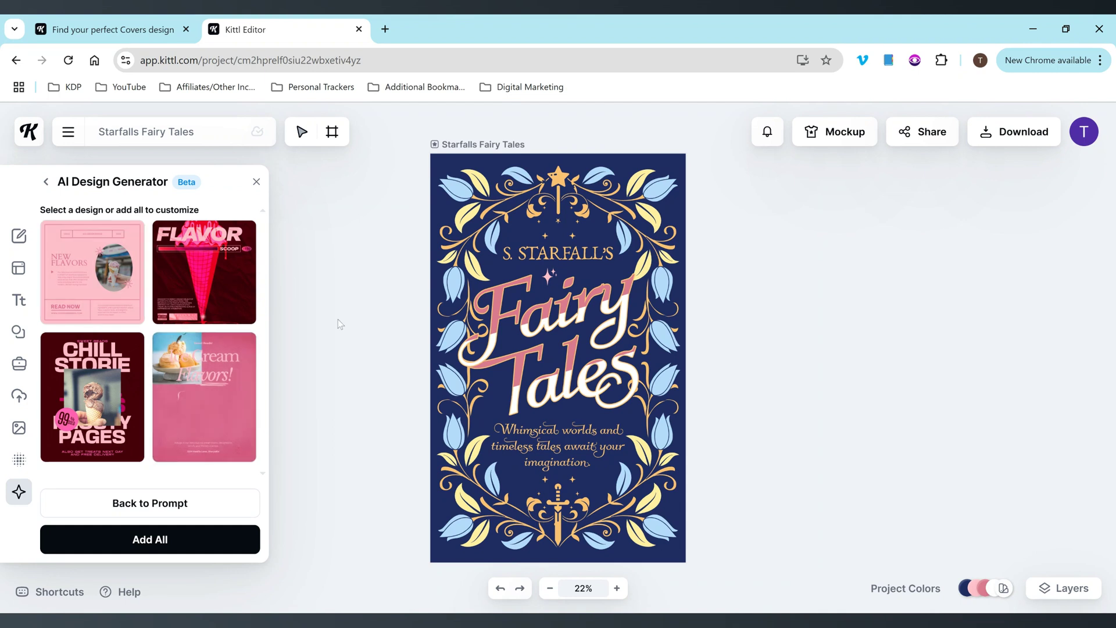
click(143, 24)
Show the Templates menu with Book Covers, Album Covers, Posters and Logos over the navy Covers page.
mouse_move(170, 146)
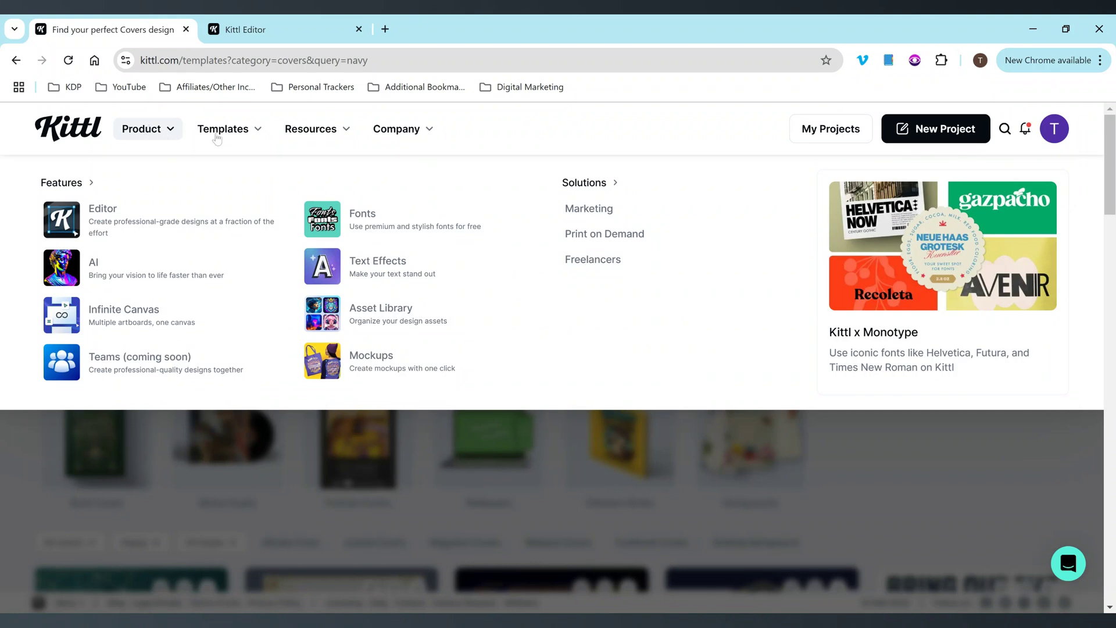
mouse_move(218, 138)
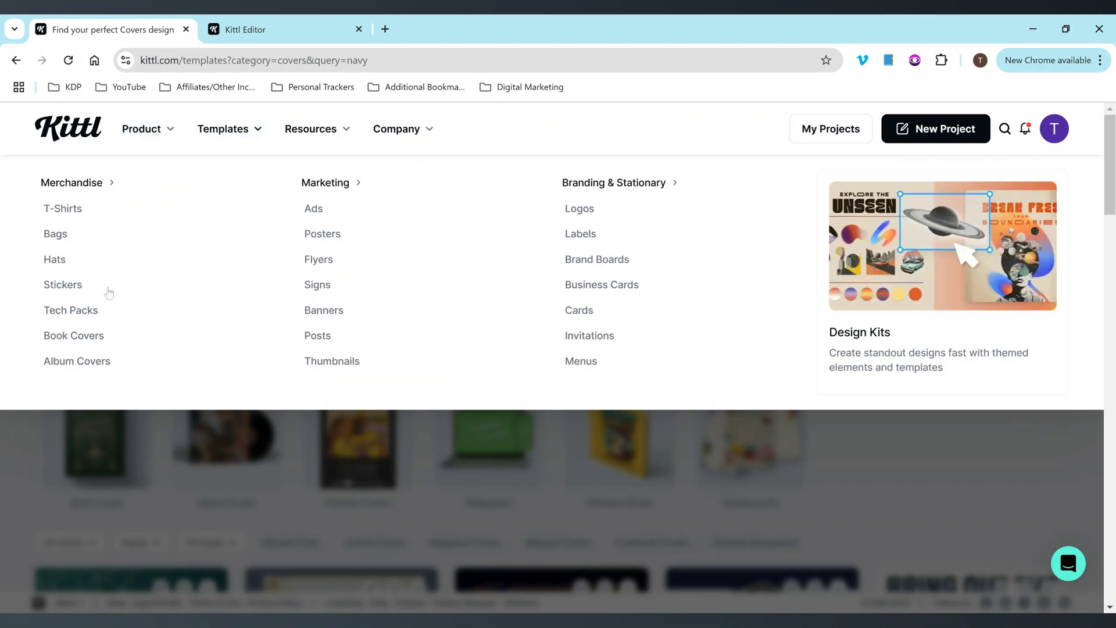